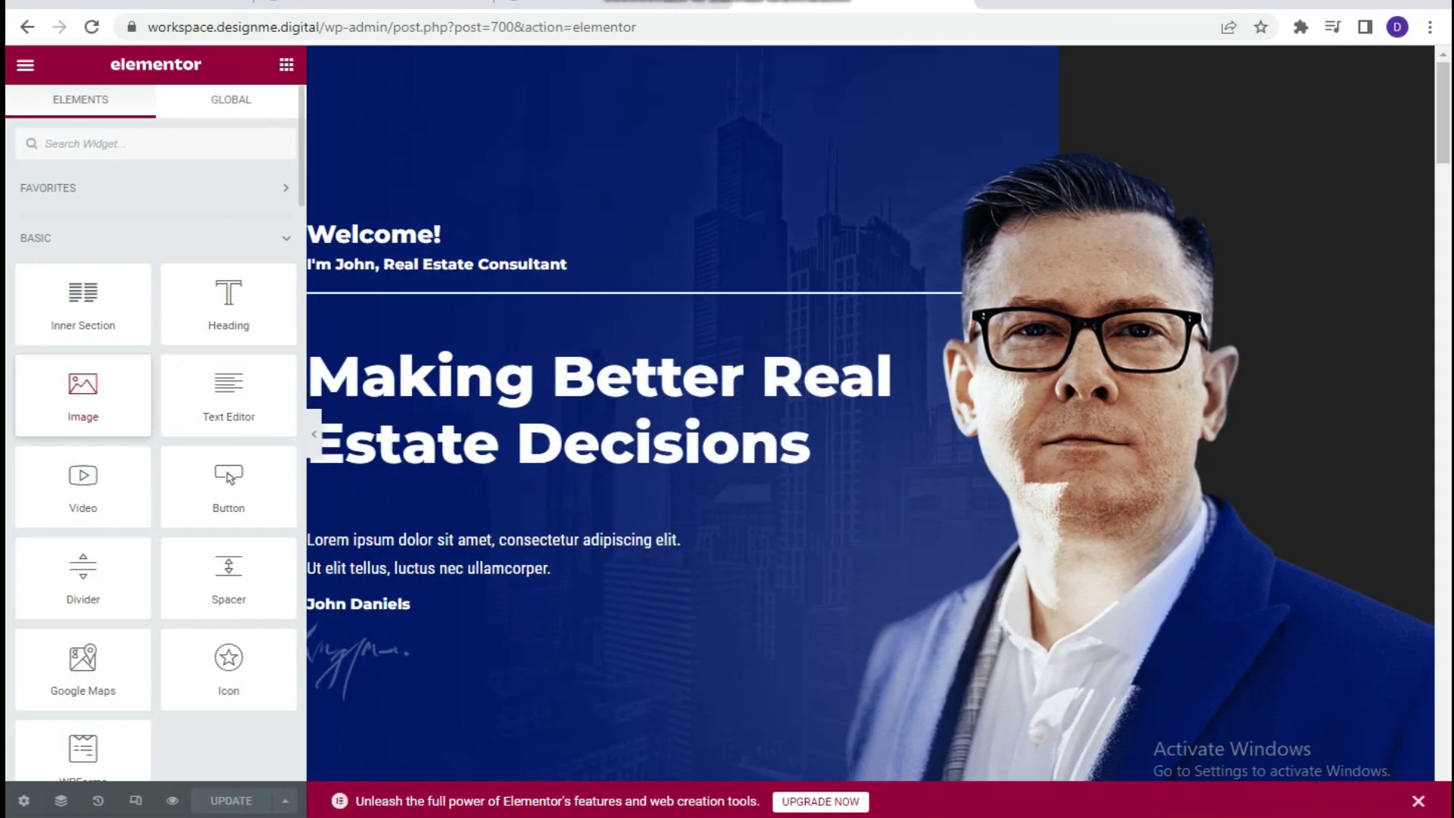
Step: Drop an Image widget into the hero above the 'Making Better Real Estate Decisions' headline
left_click_drag(83, 390, 581, 371)
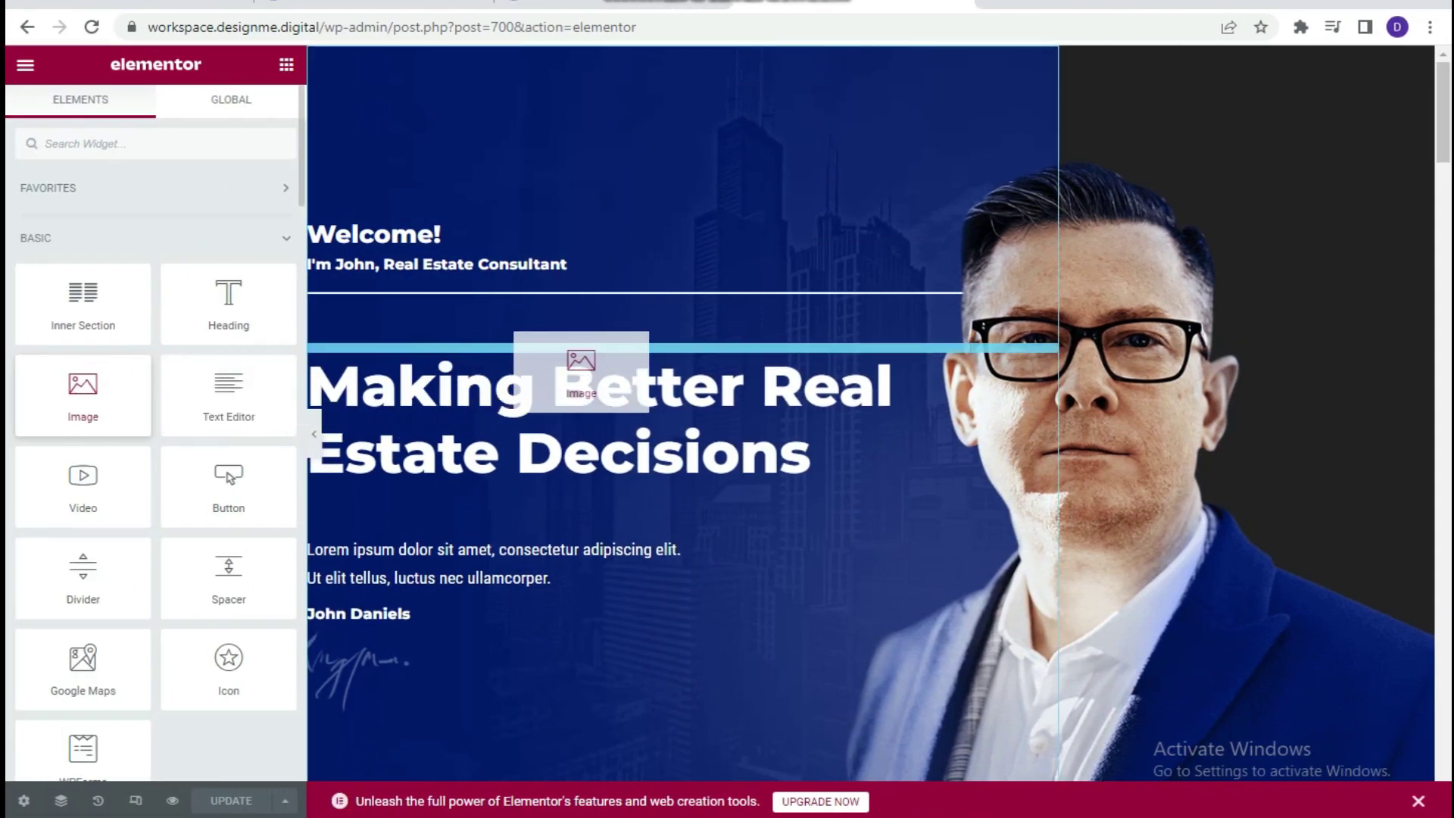
left_click_drag(581, 371, 659, 345)
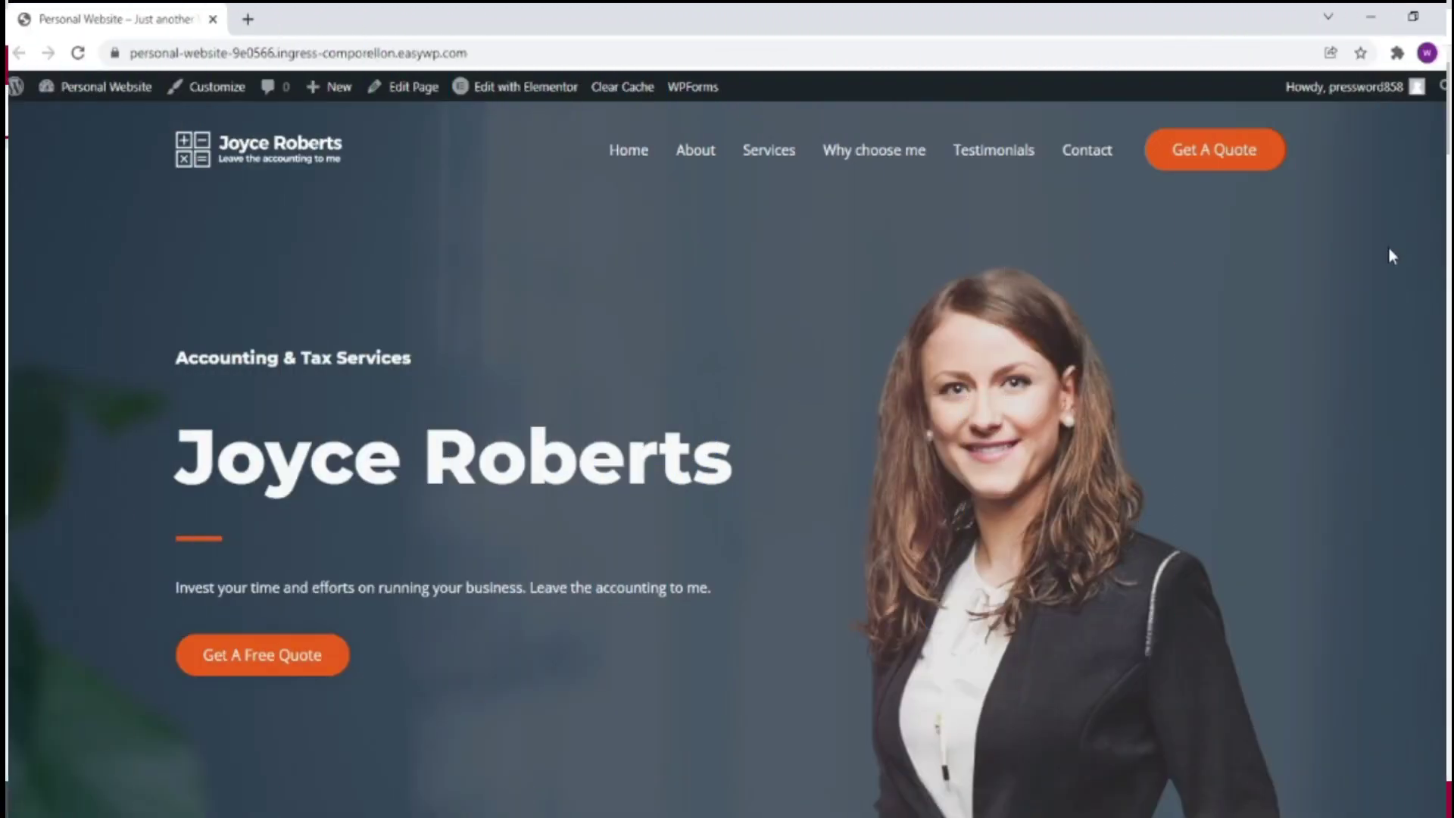
scroll(1386, 252, "down", 3)
scroll(1386, 252, "down", 2)
scroll(1386, 251, "down", 3)
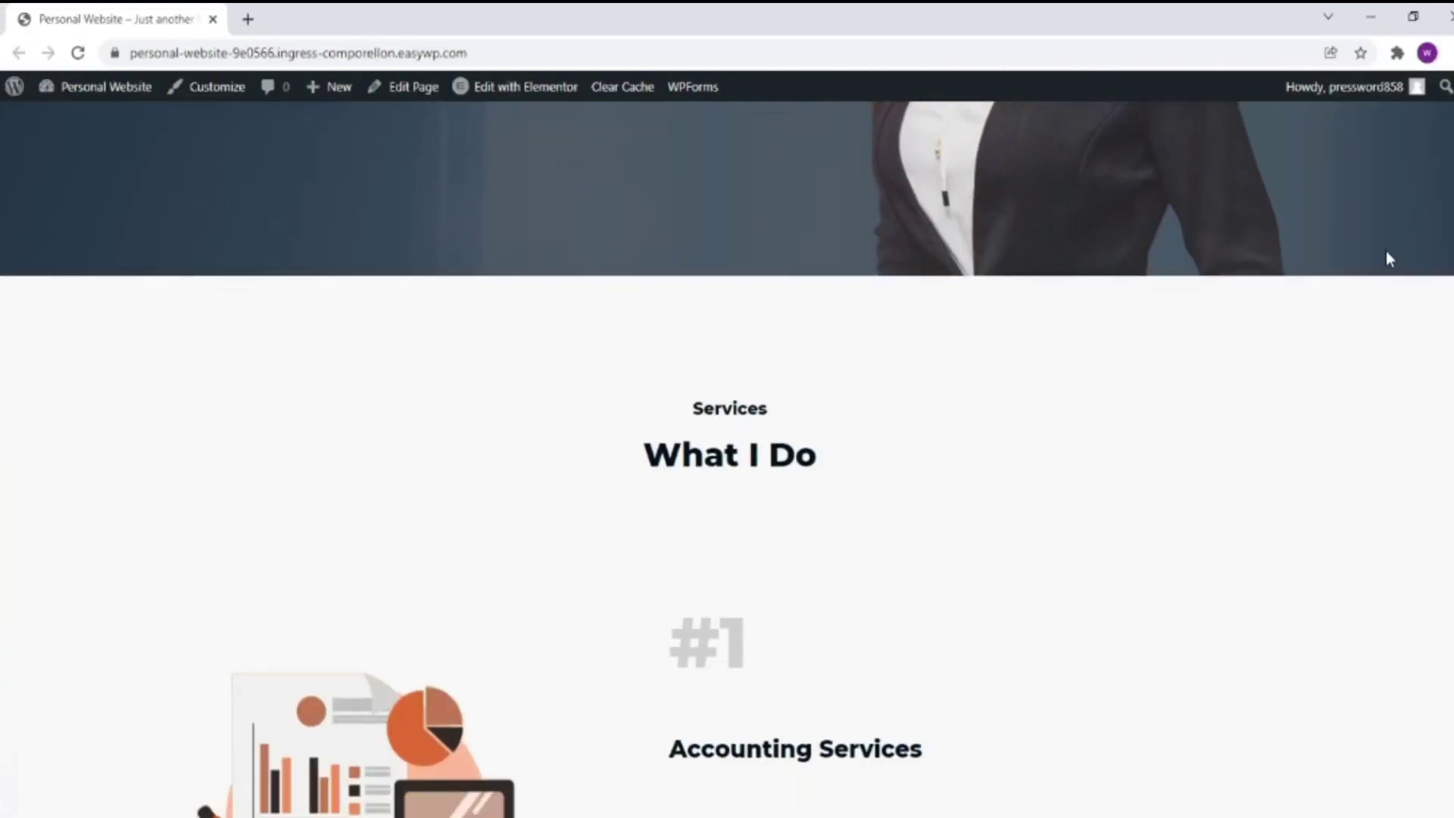
scroll(1387, 258, "down", 4)
scroll(1387, 258, "down", 1)
scroll(1389, 261, "down", 2)
scroll(1394, 265, "down", 4)
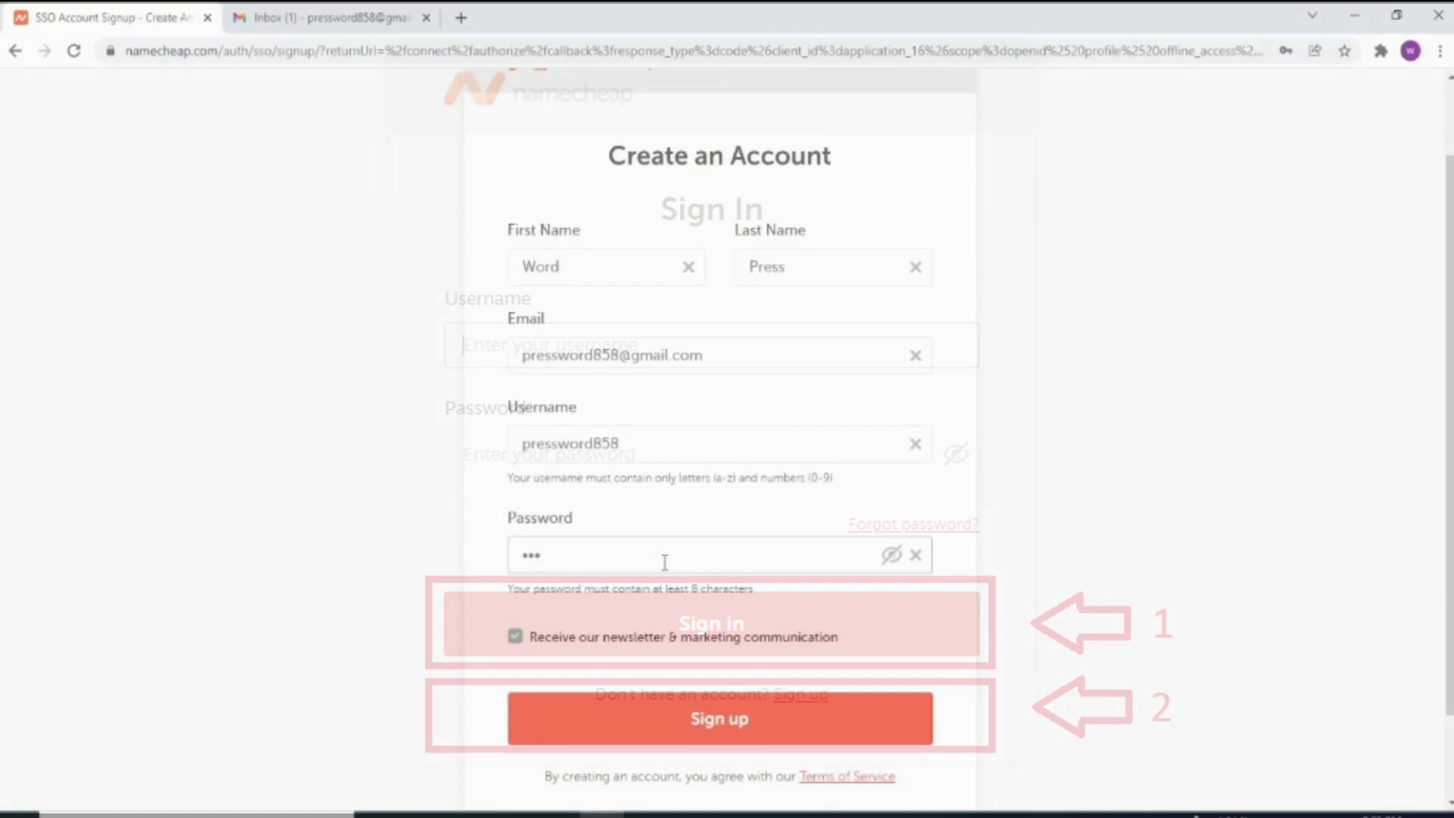
Step: Finish the password and sign up for the new Namecheap account
type("****")
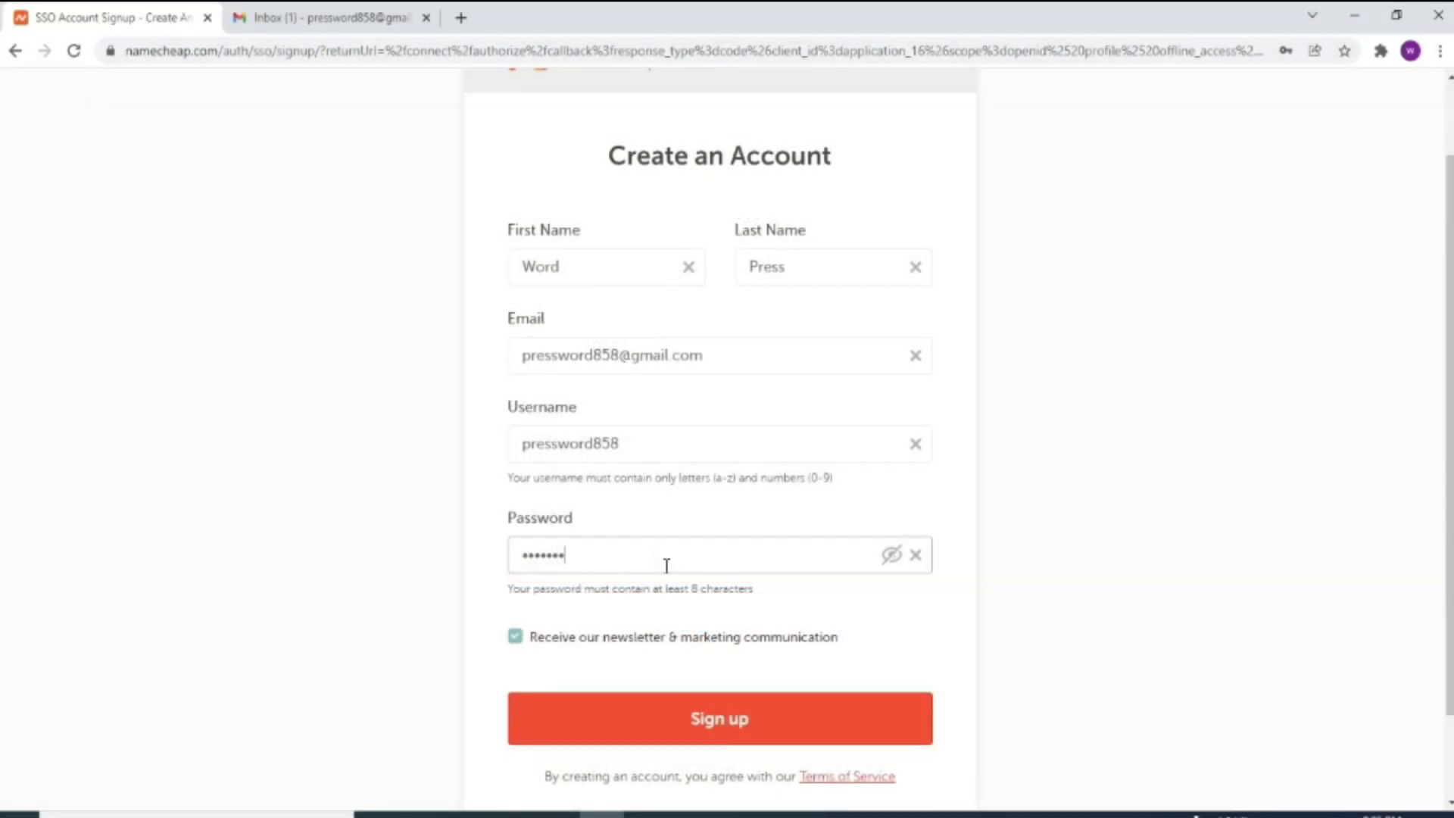
type("***")
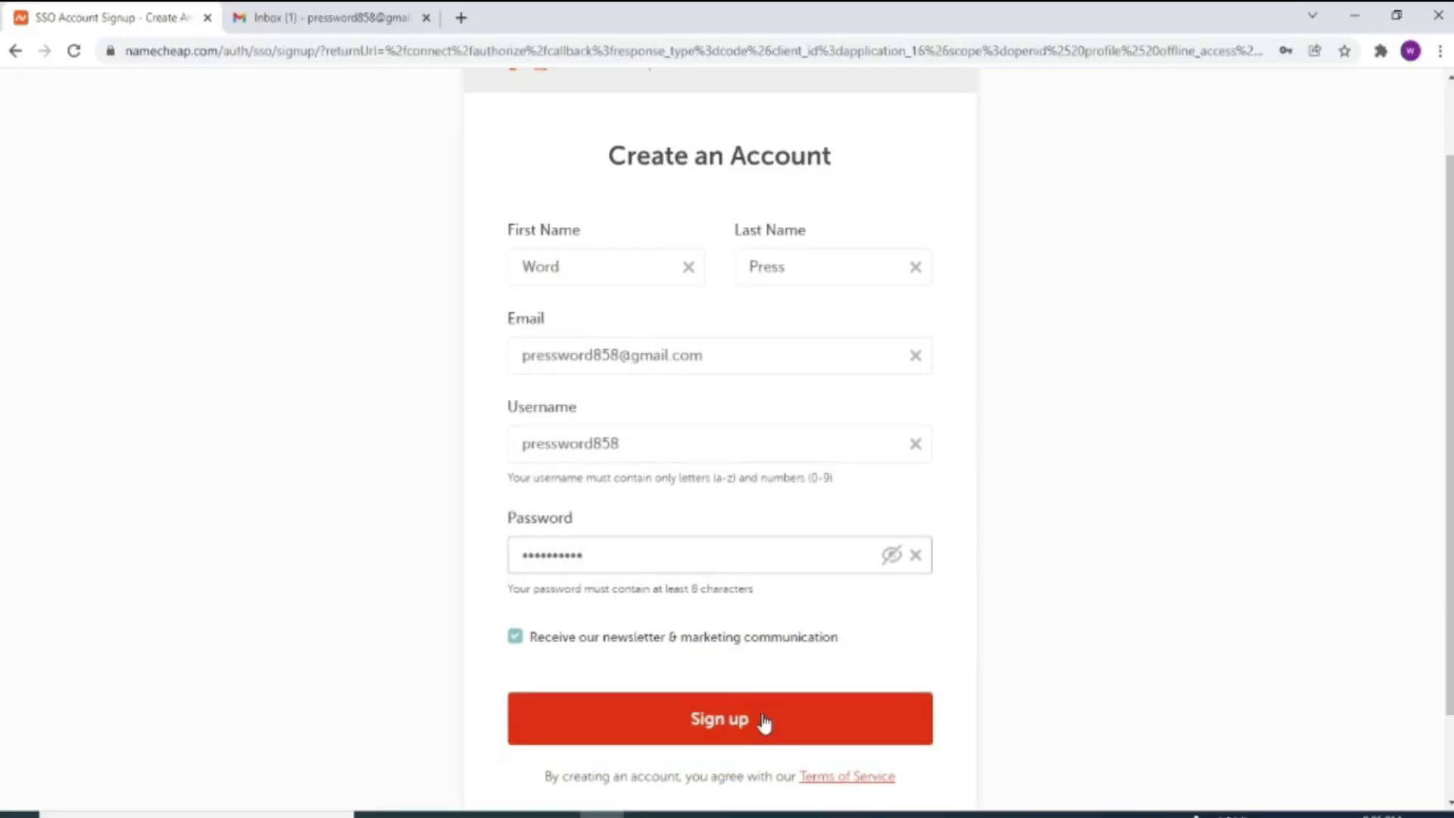
left_click(762, 720)
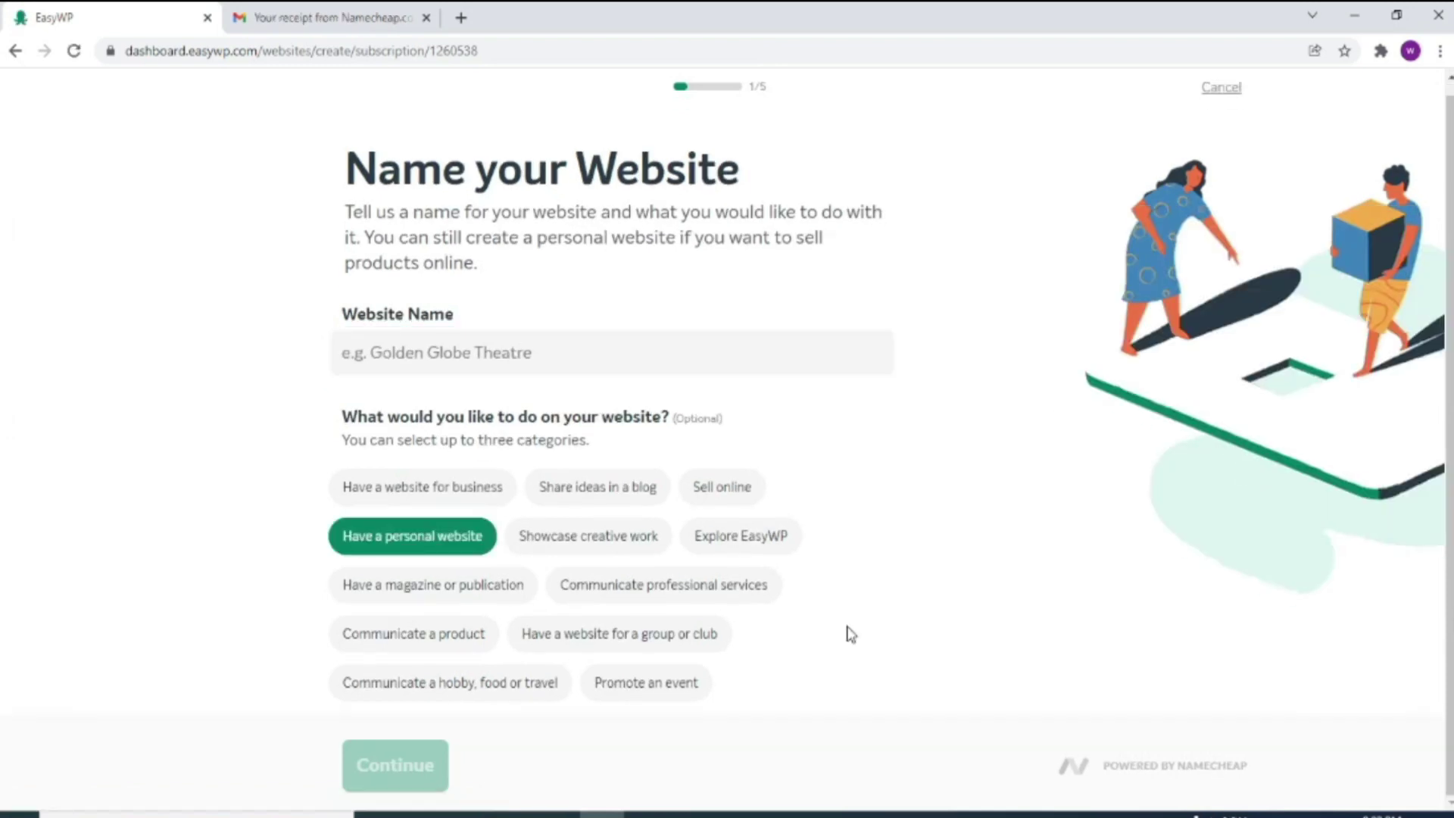
Step: Name the new EasyWP website 'Personal Website'
left_click(421, 361)
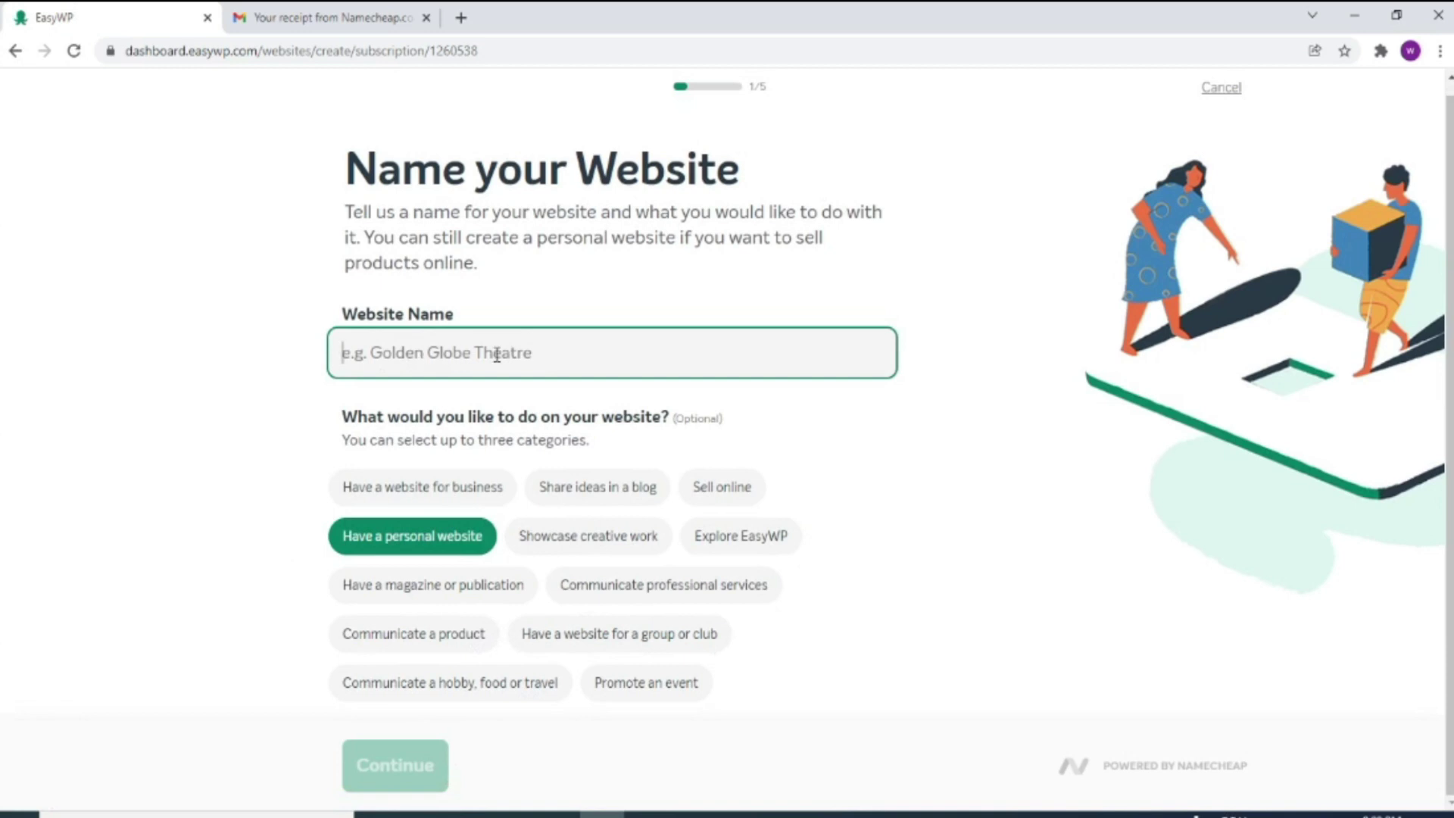
type("Perso")
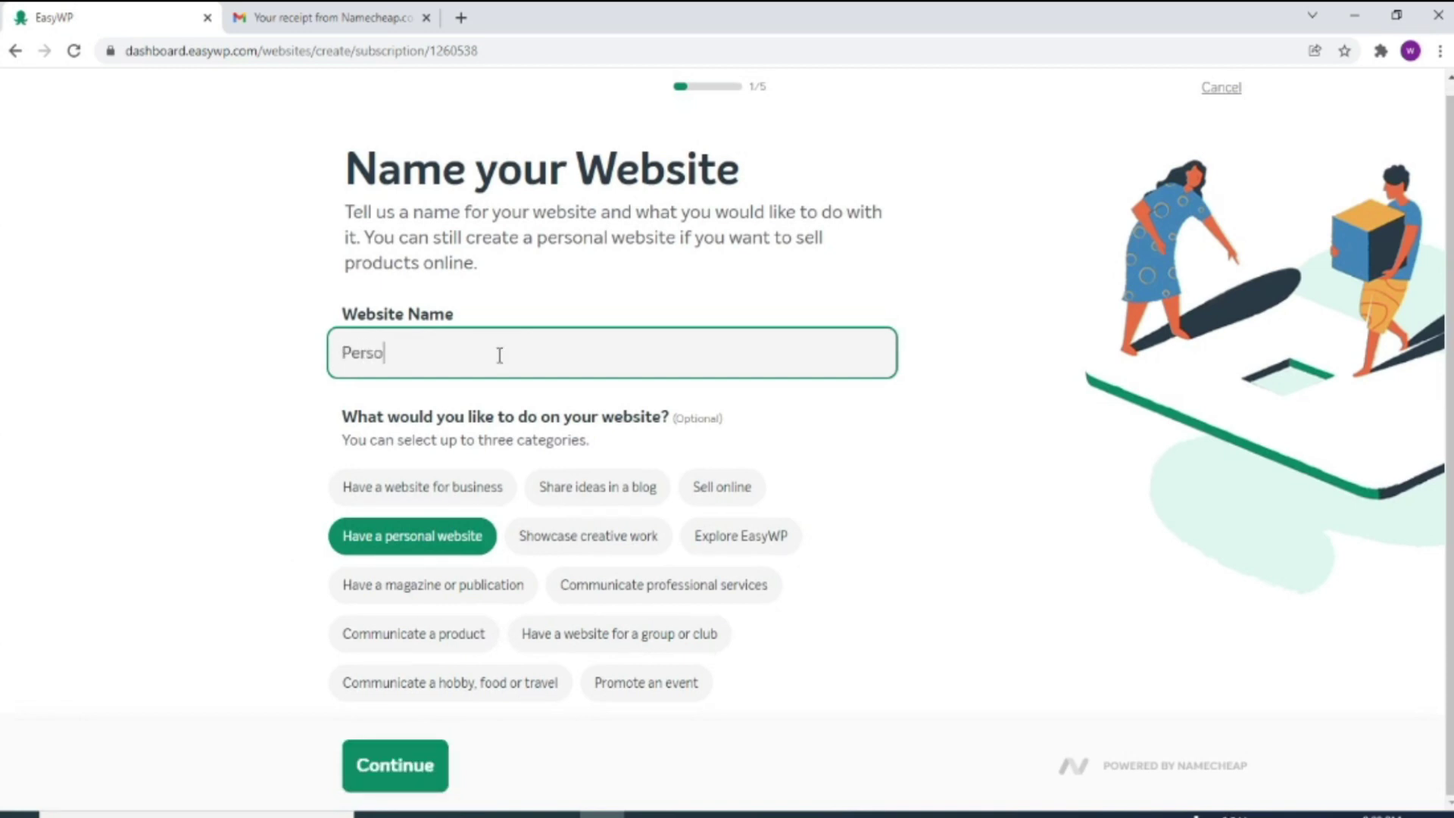
type("nal")
key("BackSpace")
type("l")
type(" Webs")
type("ite")
left_click(418, 772)
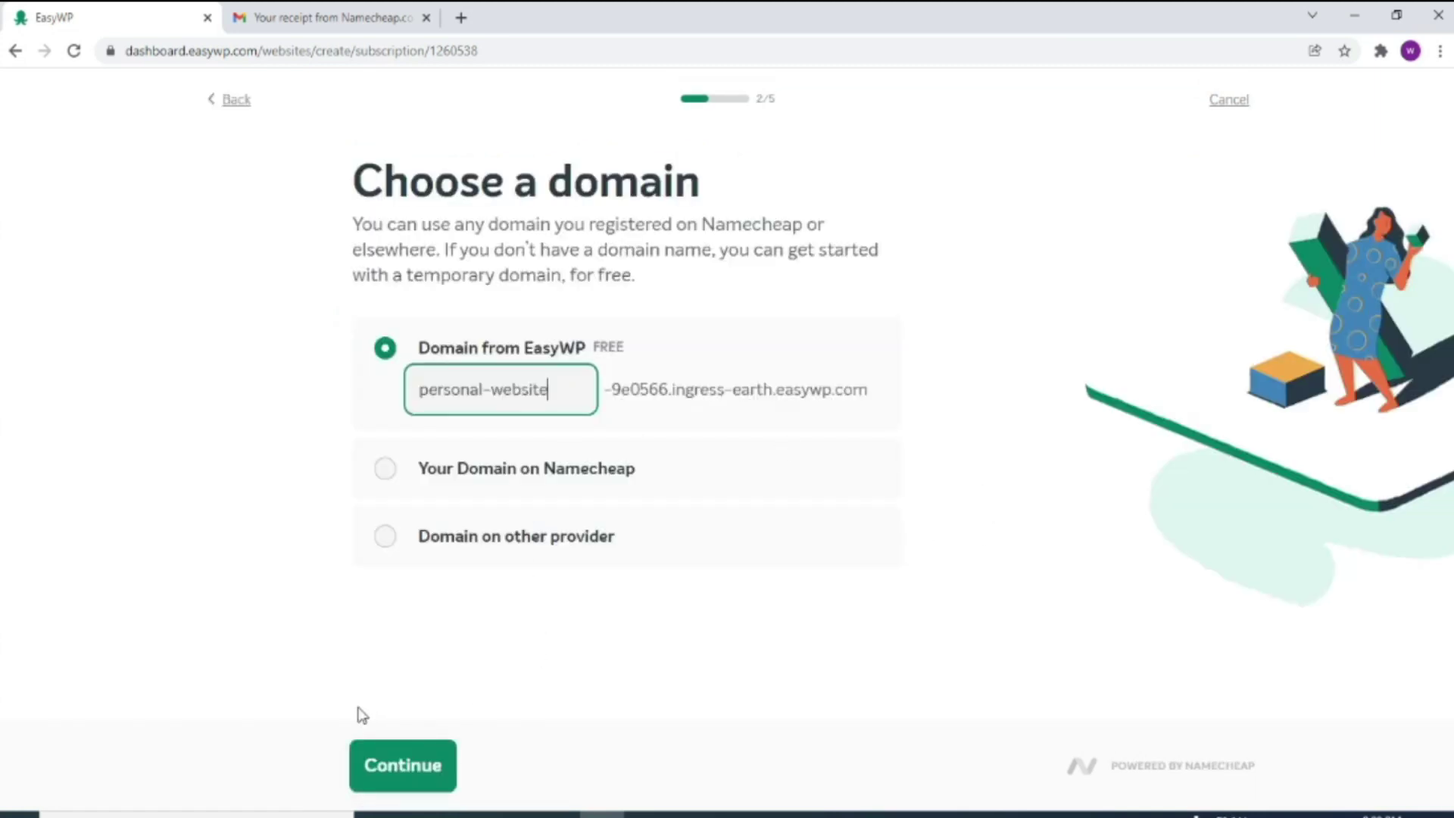
Step: Keep the free EasyWP domain and skip the theme and plugin steps
left_click(406, 766)
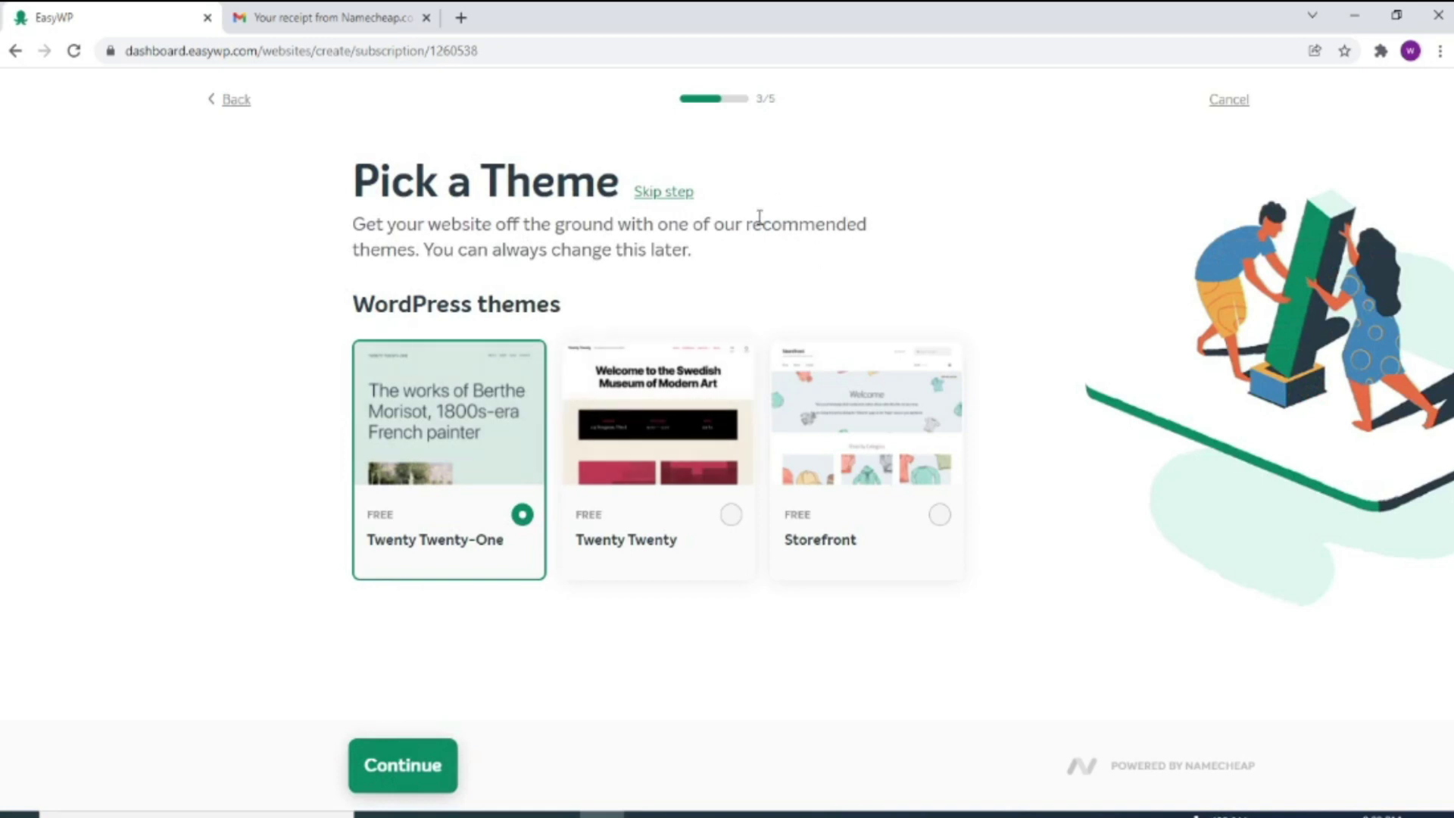
left_click(680, 198)
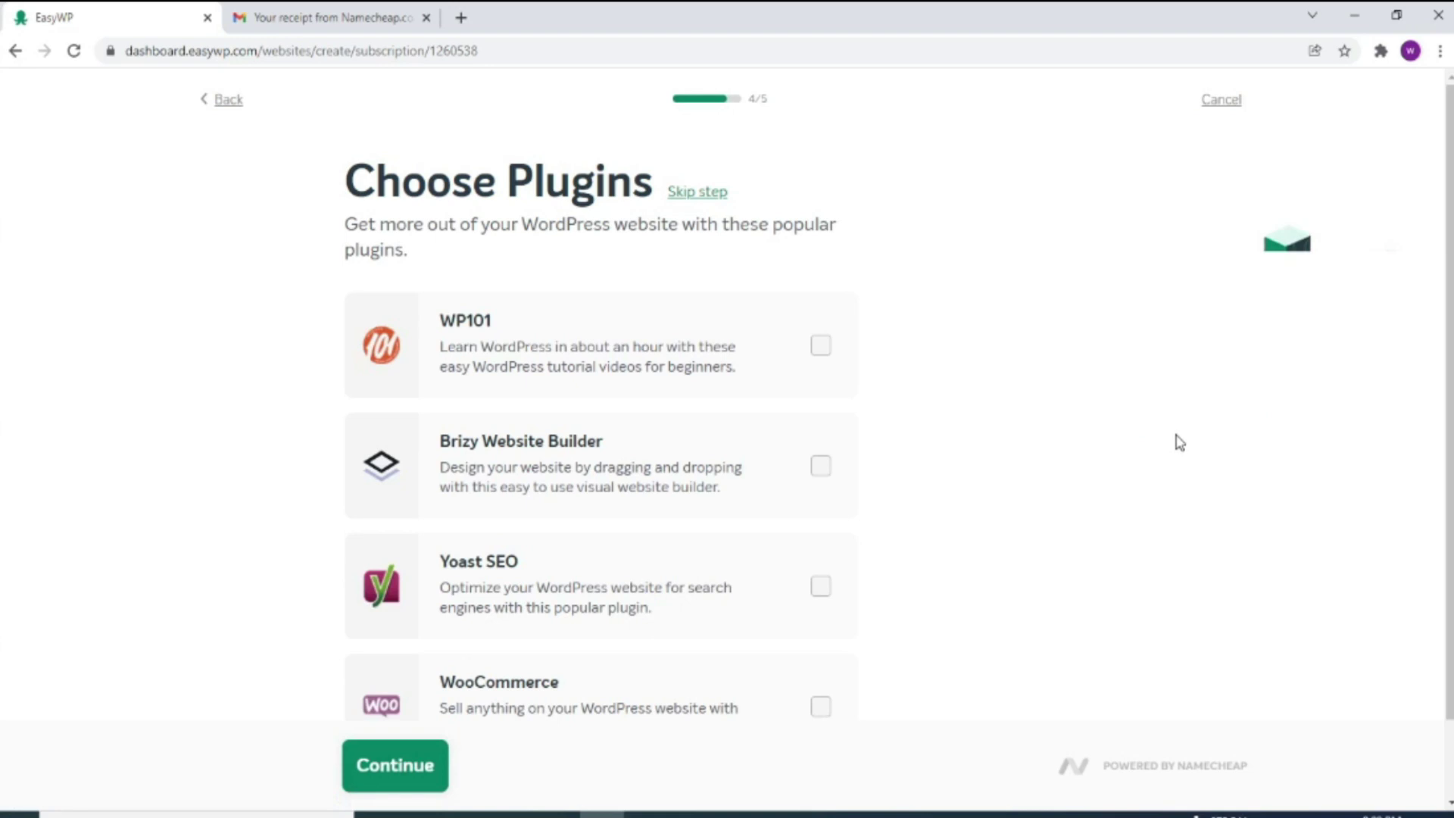
left_click(704, 193)
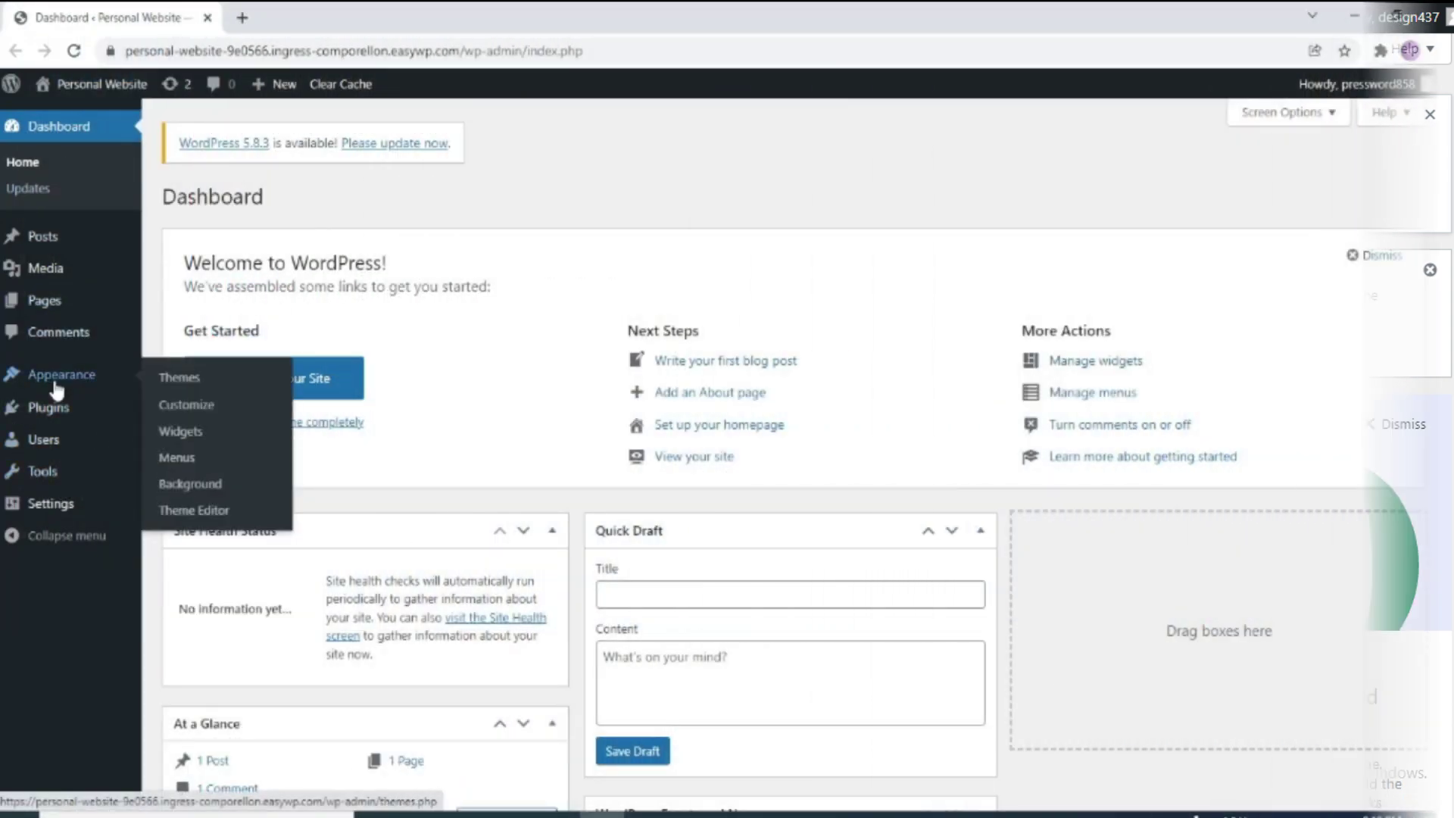
Step: Go to Appearance > Themes to search for the Astra theme
left_click(176, 379)
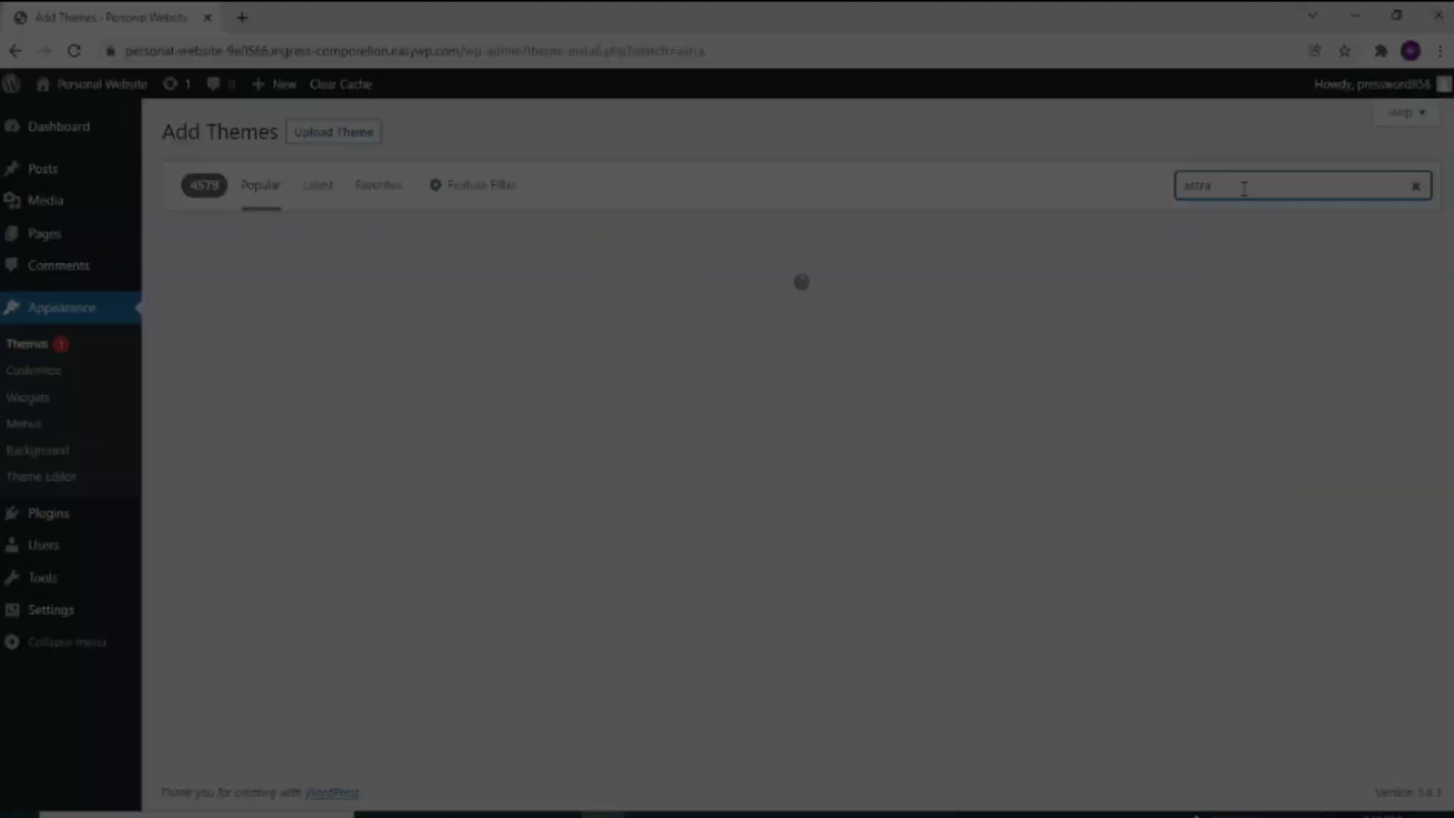
mouse_move(354, 341)
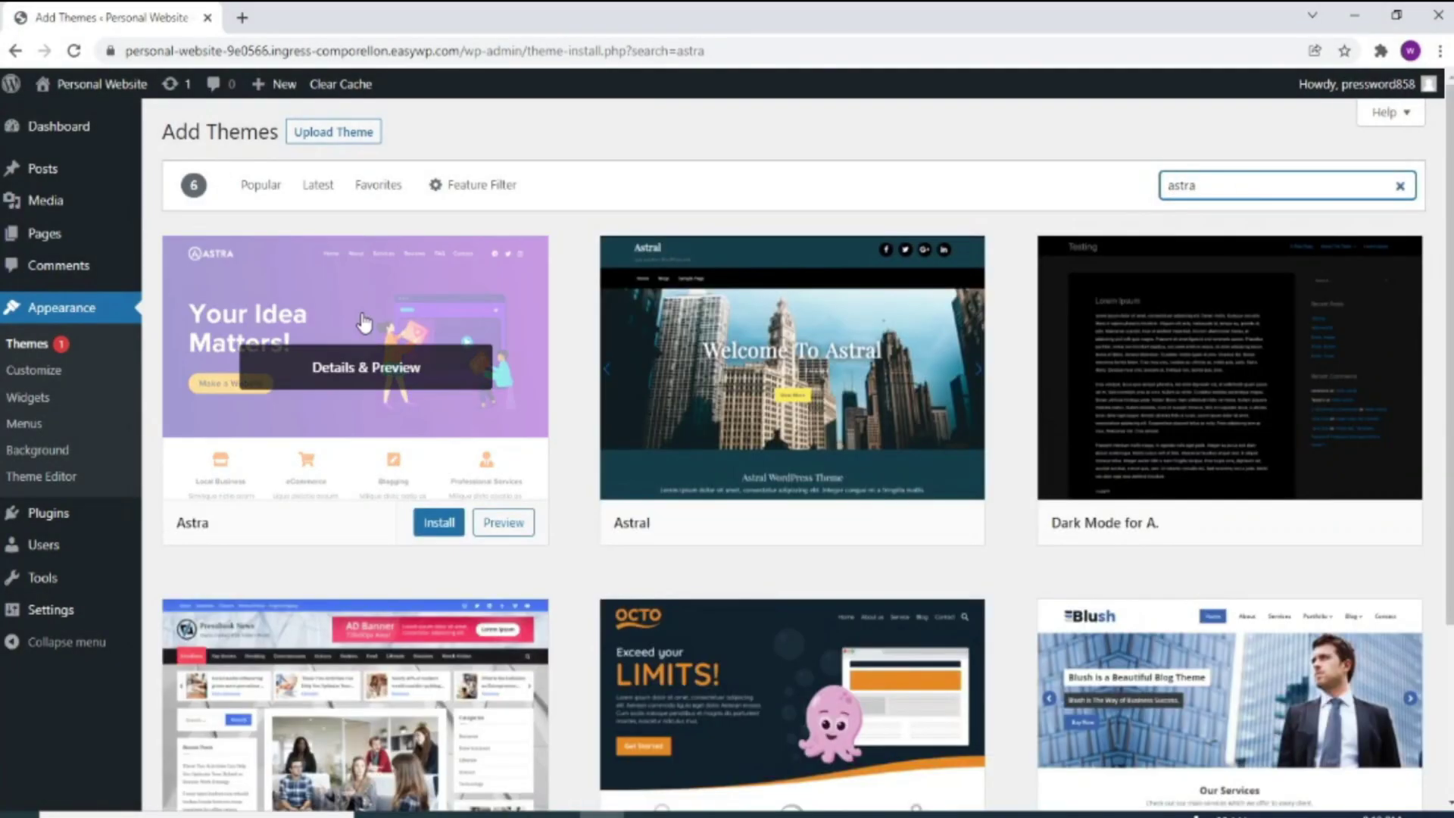
Step: Install the Astra theme from its search card, then activate it
left_click(439, 517)
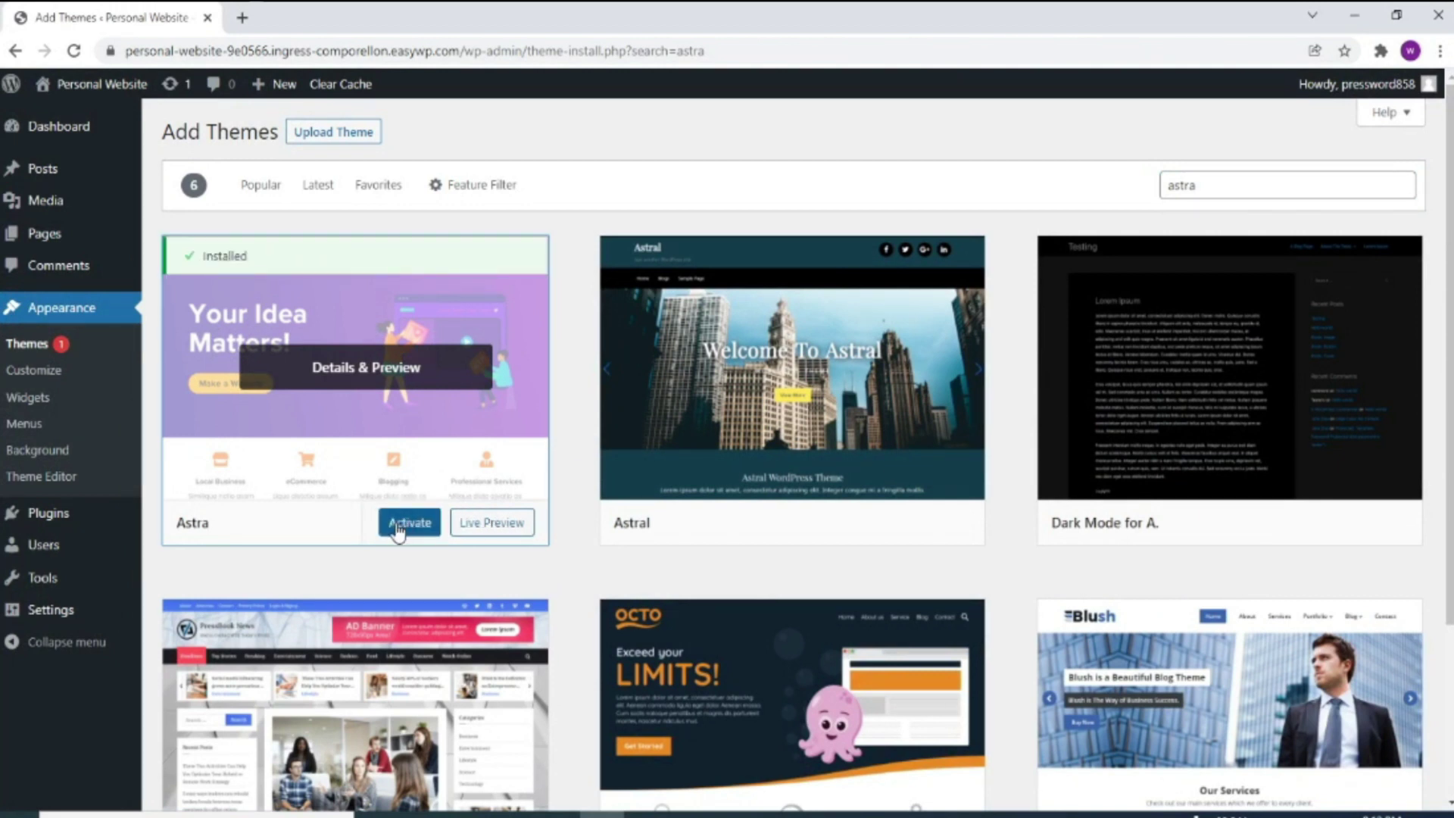
left_click(399, 524)
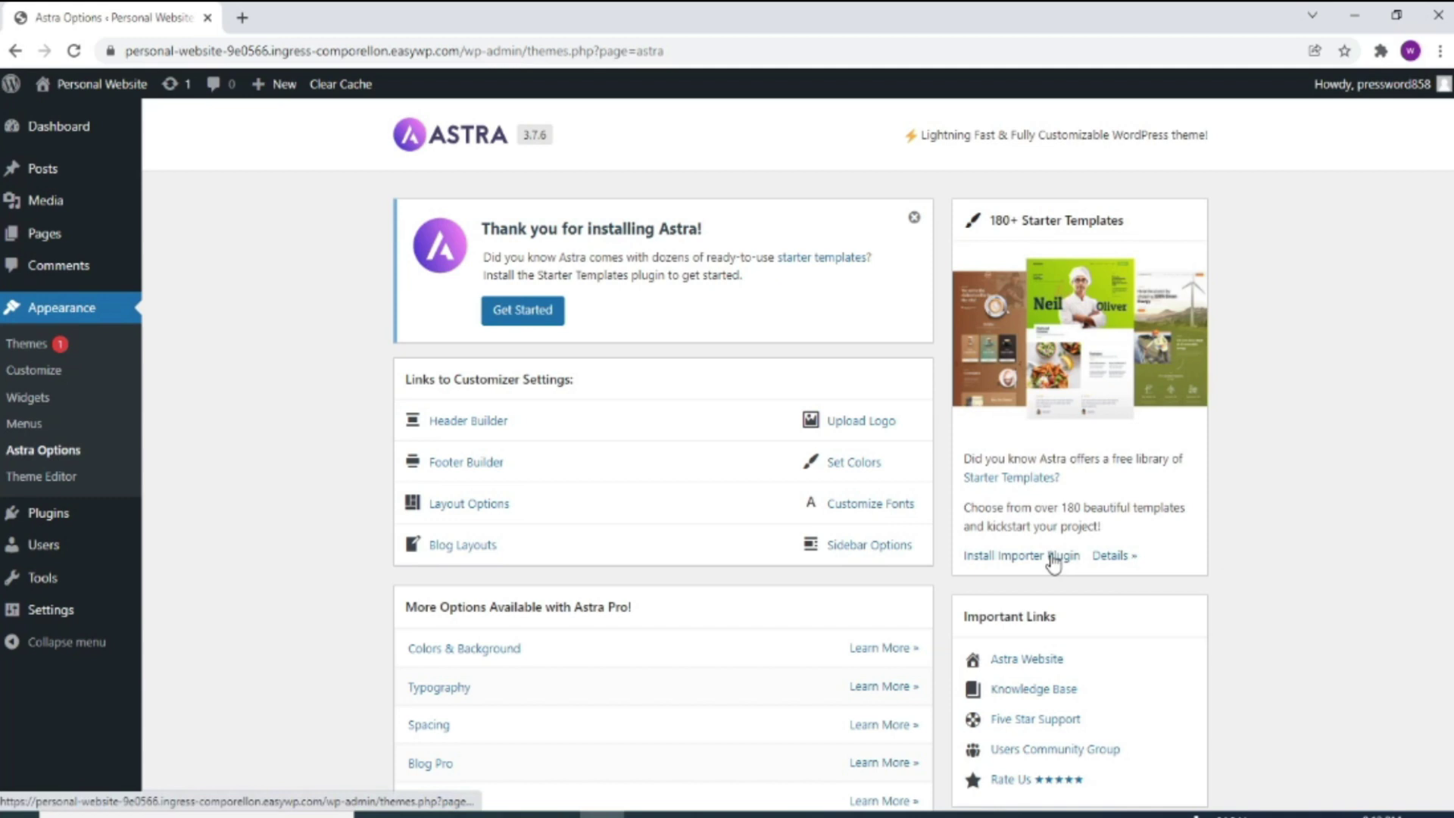
Step: Install the starter templates importer plugin from the Astra Options page
left_click(1053, 557)
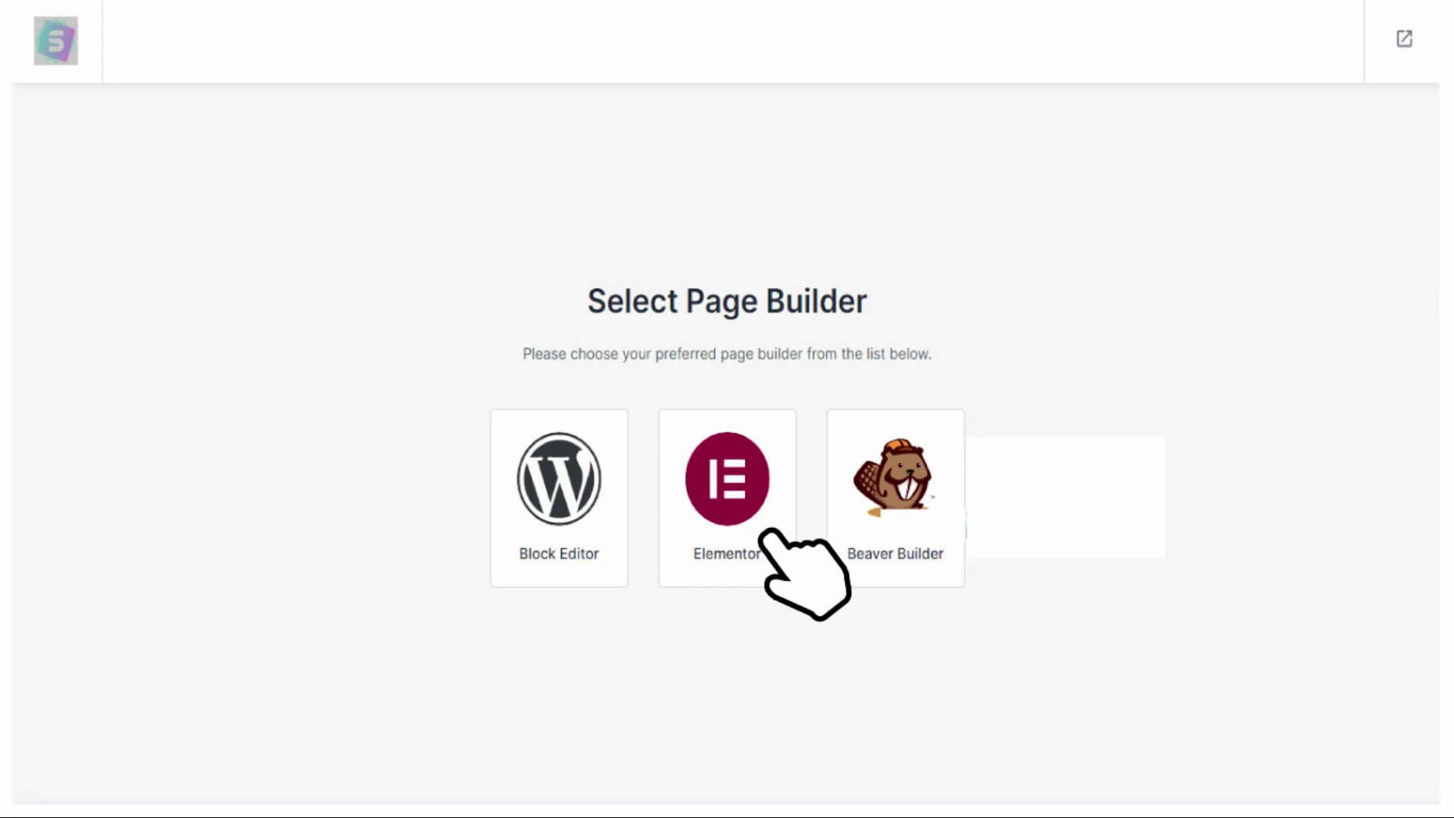
Step: Choose Elementor as page builder and browse the template gallery for the Accountant template
left_click(761, 534)
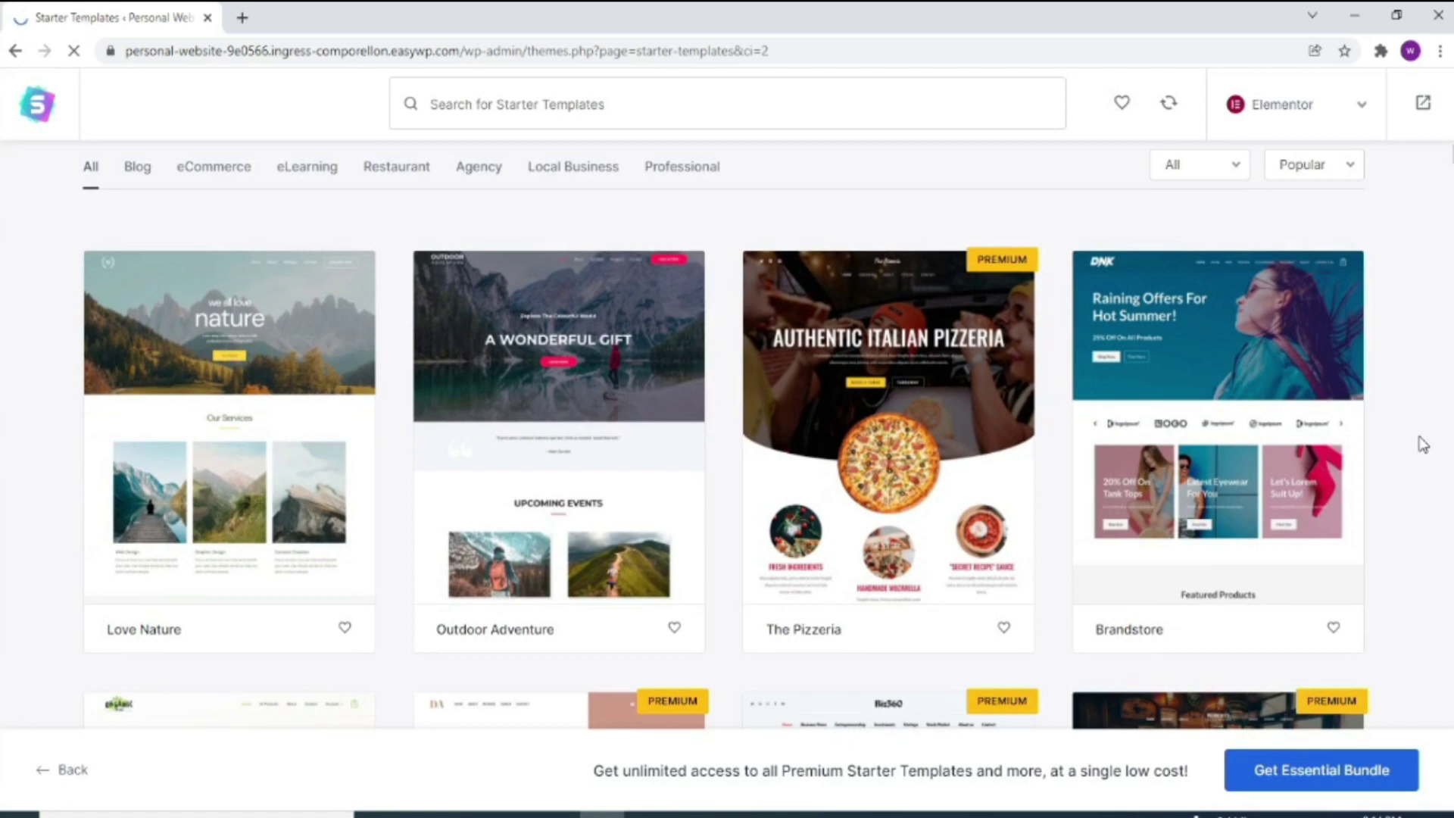
scroll(1423, 444, "down", 1)
scroll(1423, 444, "down", 2)
scroll(1423, 445, "down", 2)
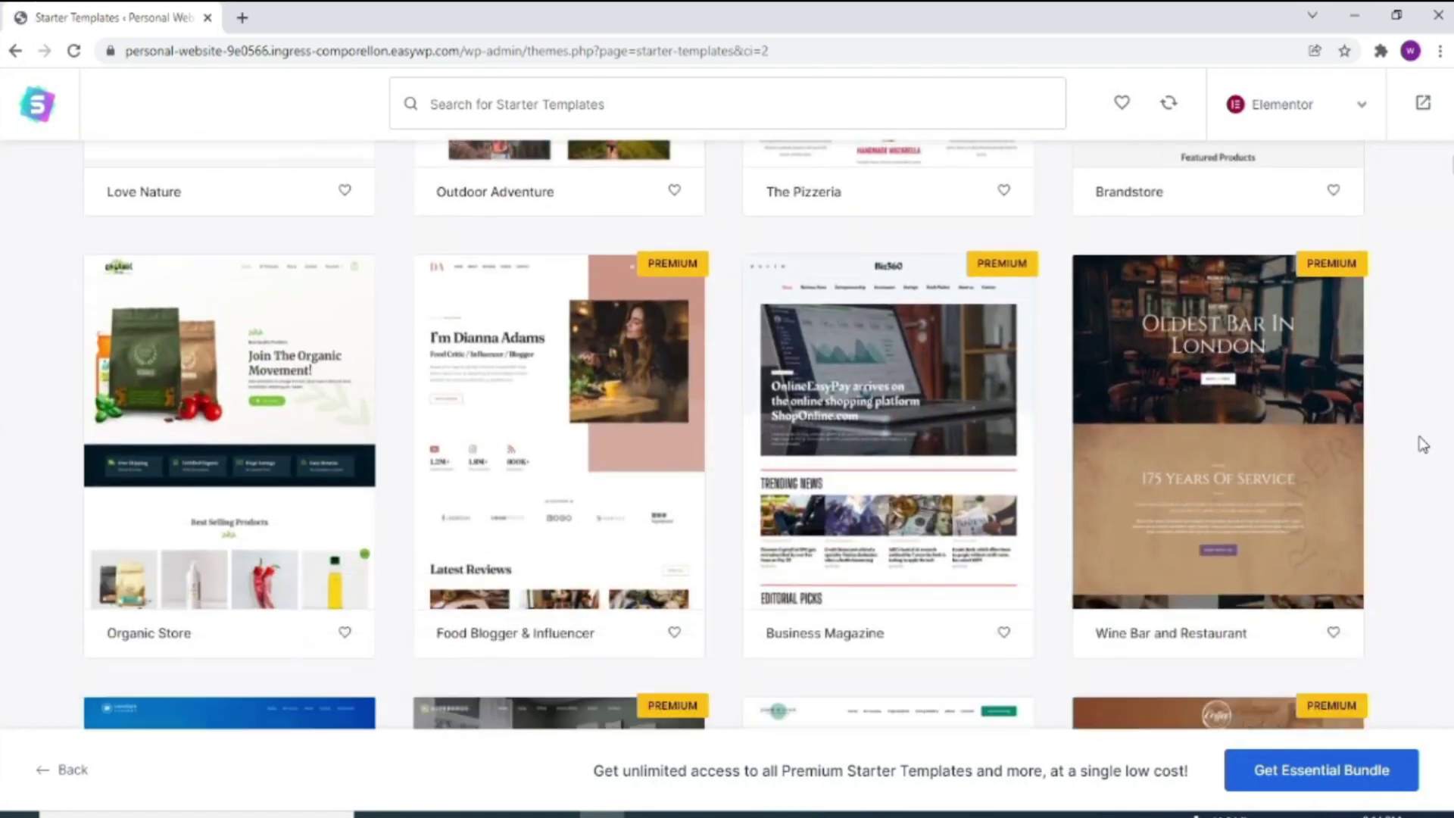
scroll(1424, 444, "down", 2)
scroll(1423, 444, "down", 2)
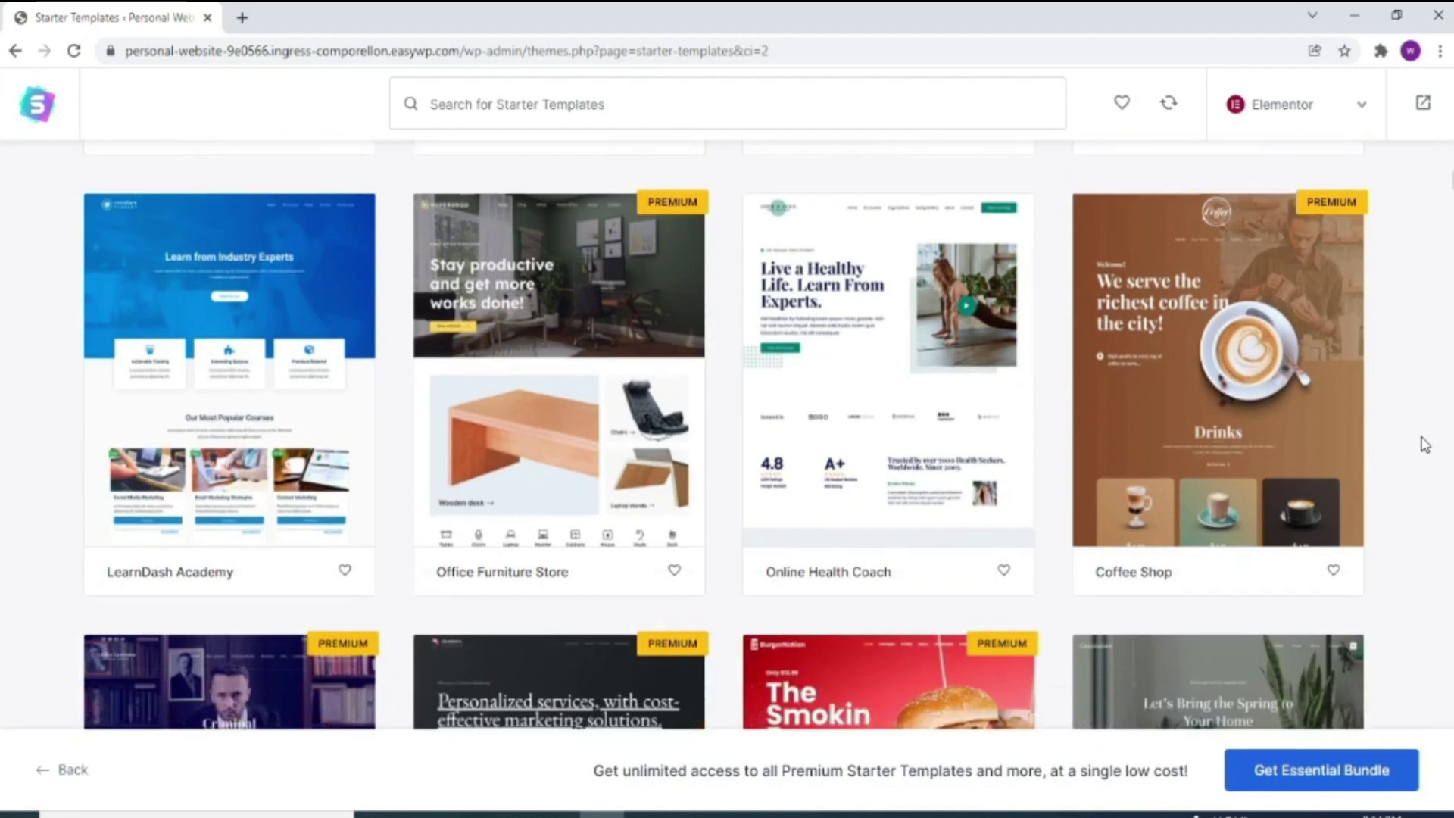
scroll(1423, 445, "down", 2)
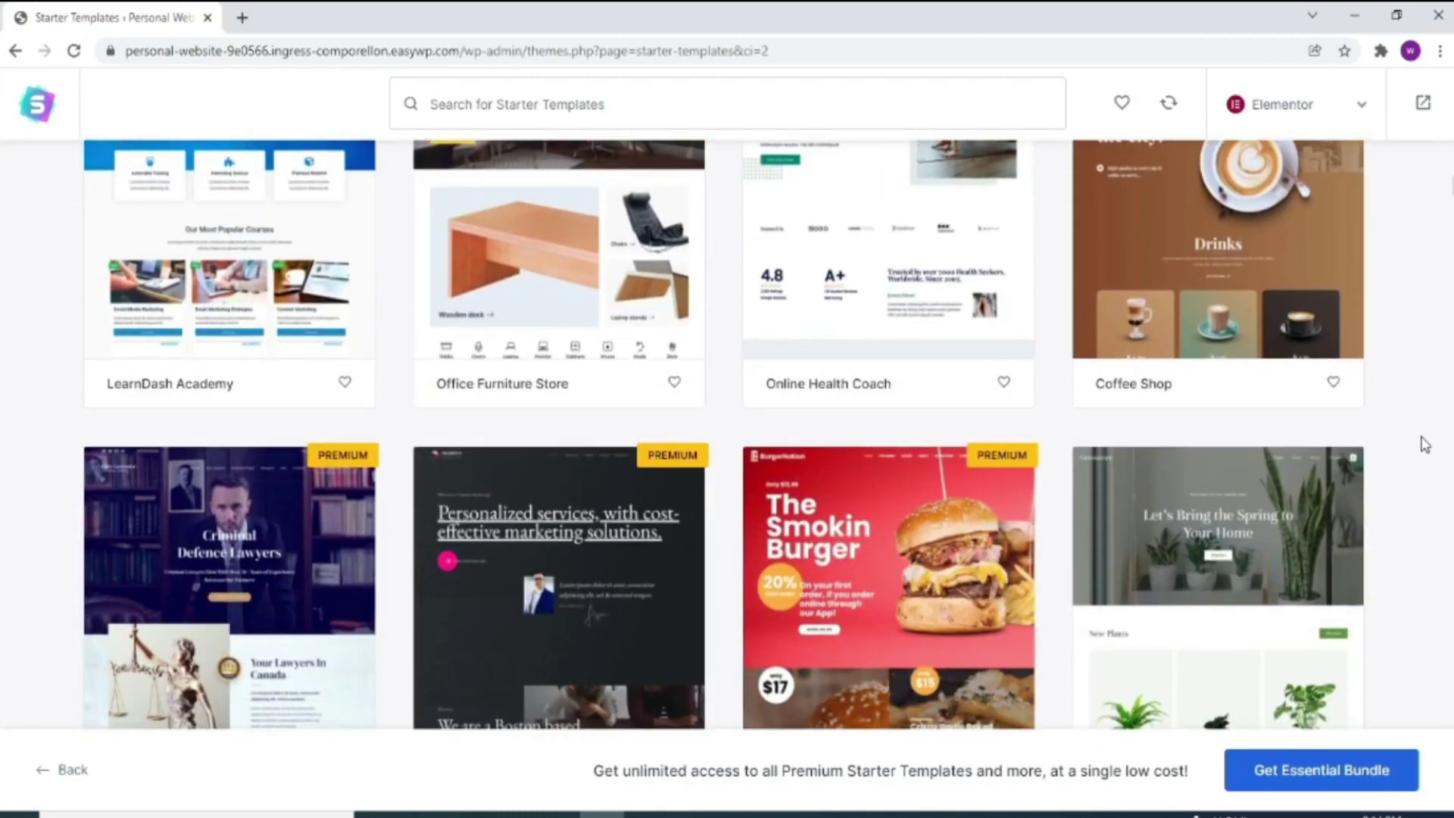
scroll(1423, 445, "down", 2)
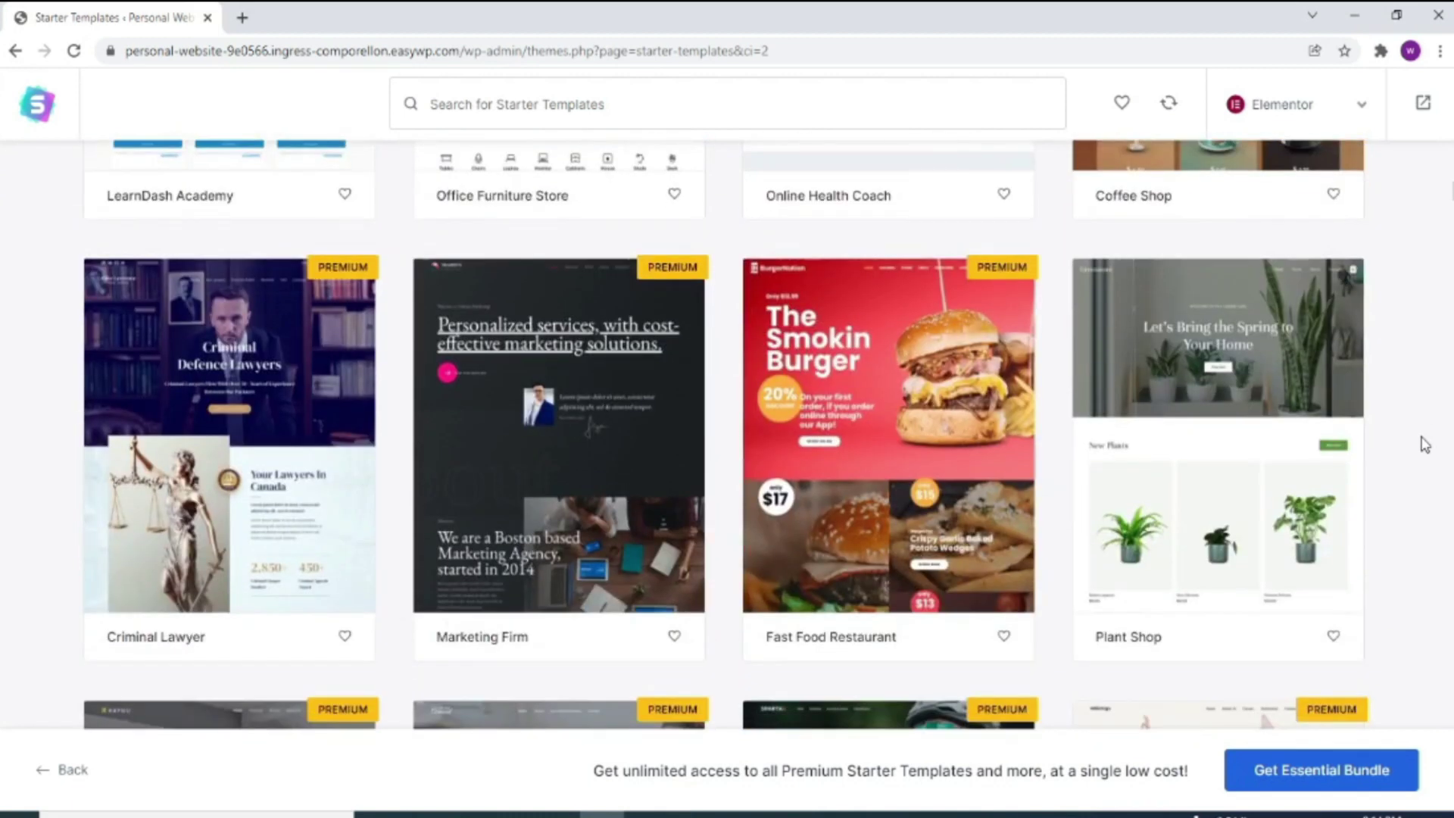
scroll(1424, 445, "down", 3)
scroll(1424, 444, "down", 2)
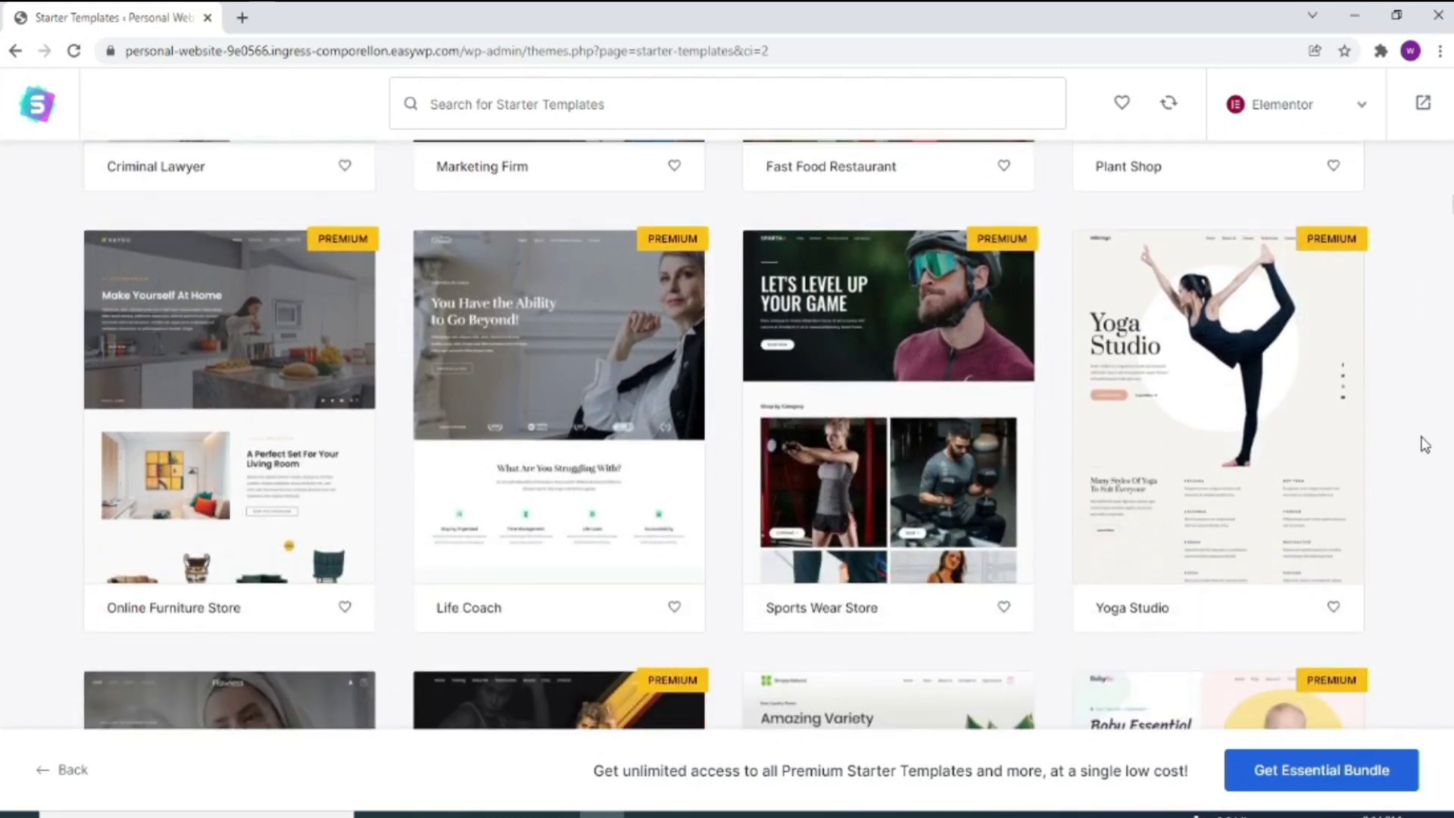
scroll(1424, 445, "down", 4)
scroll(1425, 445, "down", 2)
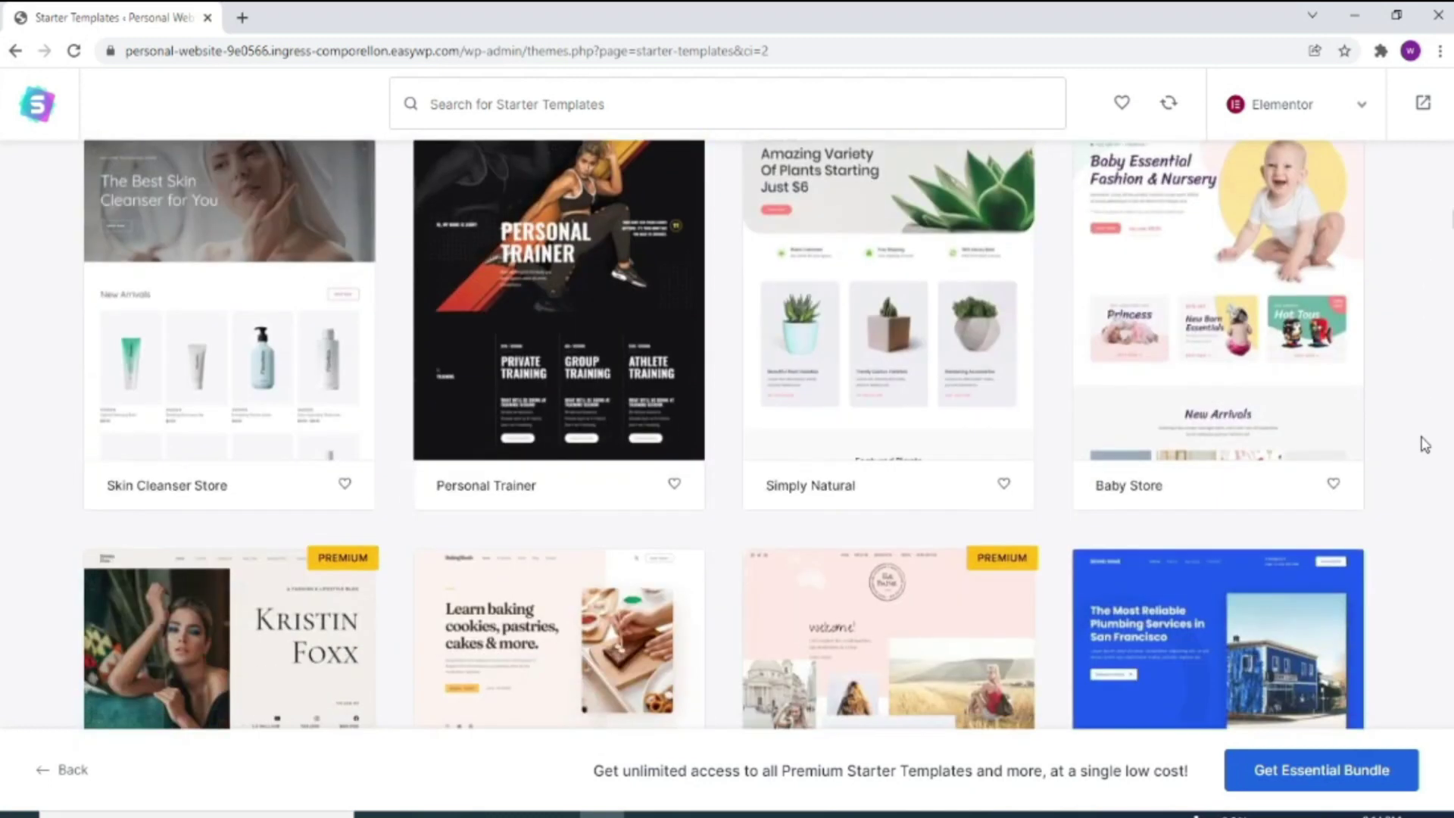
scroll(1423, 444, "down", 2)
scroll(1423, 445, "down", 1)
scroll(1425, 444, "down", 3)
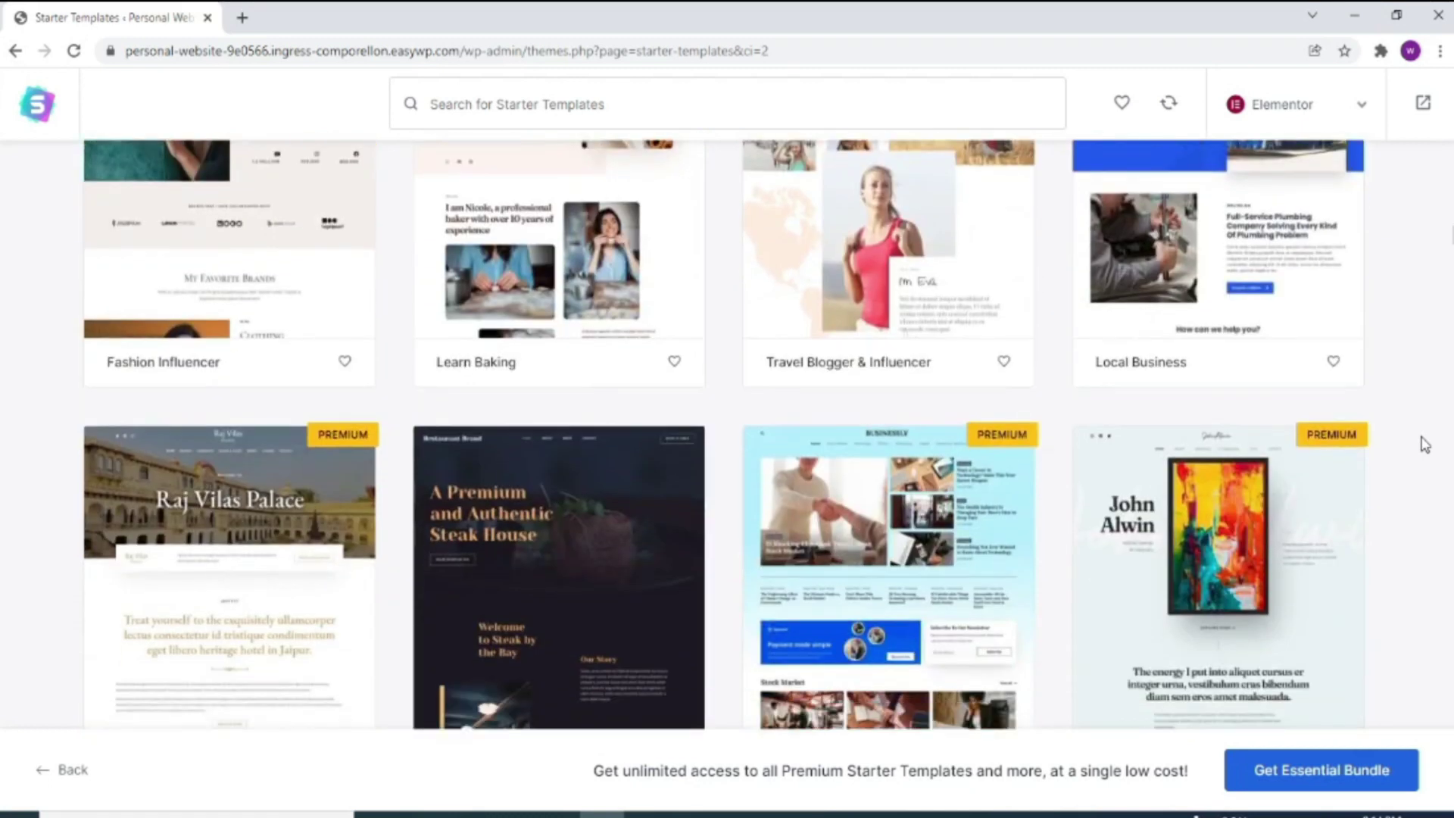
scroll(1424, 444, "down", 3)
scroll(1424, 444, "down", 3)
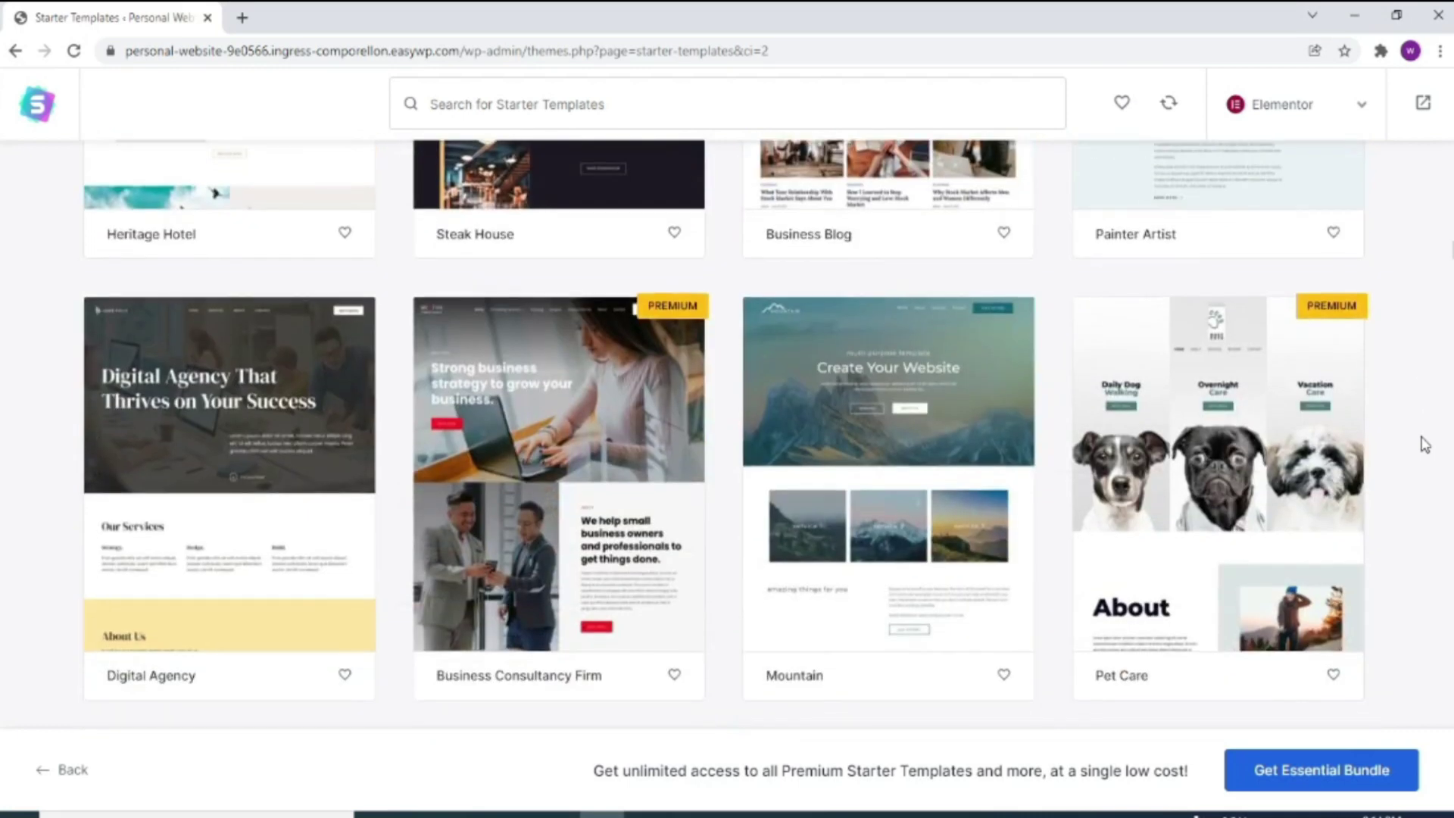
scroll(1425, 444, "down", 3)
scroll(1425, 444, "down", 4)
scroll(1423, 444, "down", 4)
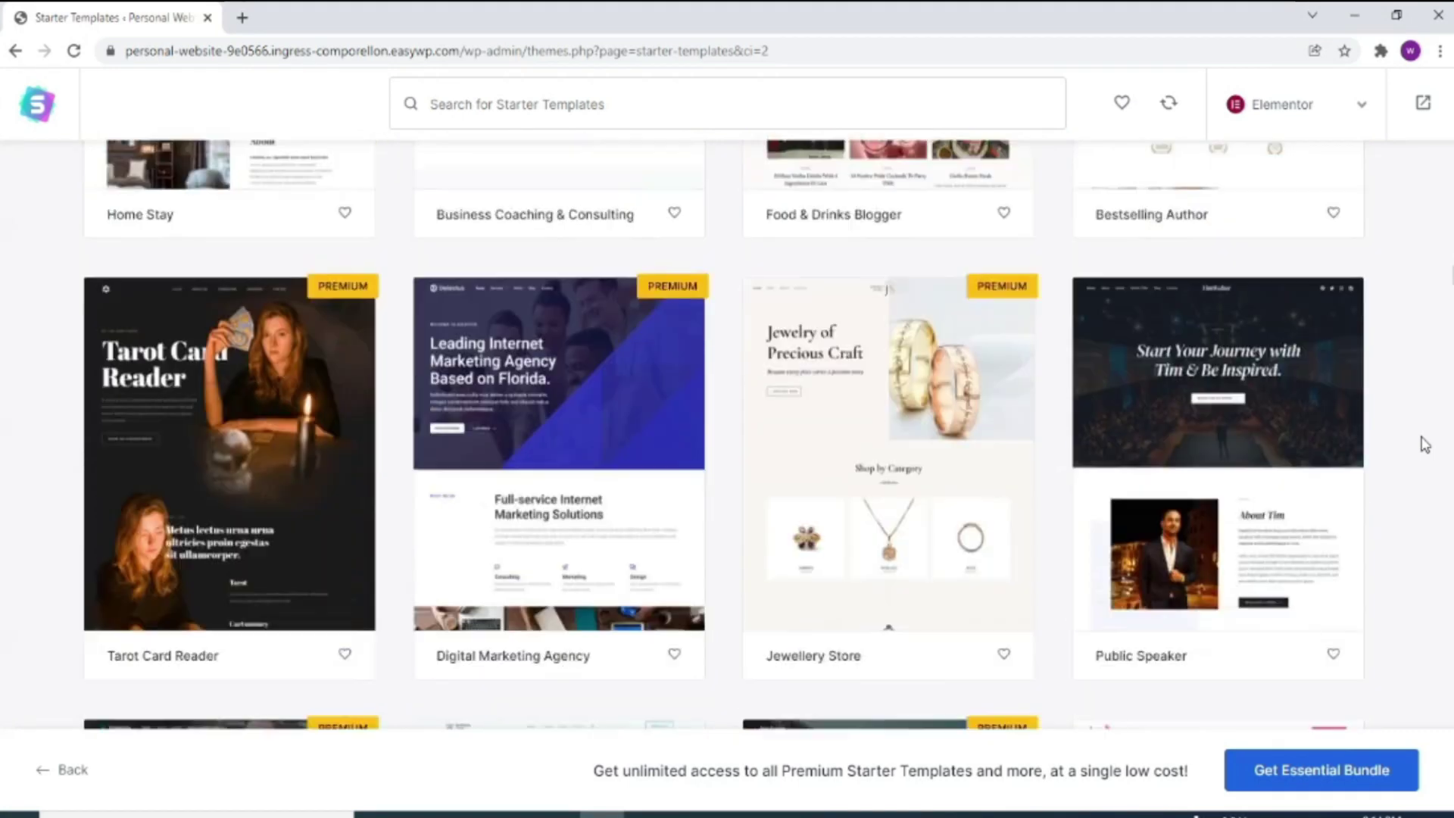
scroll(1423, 444, "down", 4)
scroll(1425, 444, "down", 2)
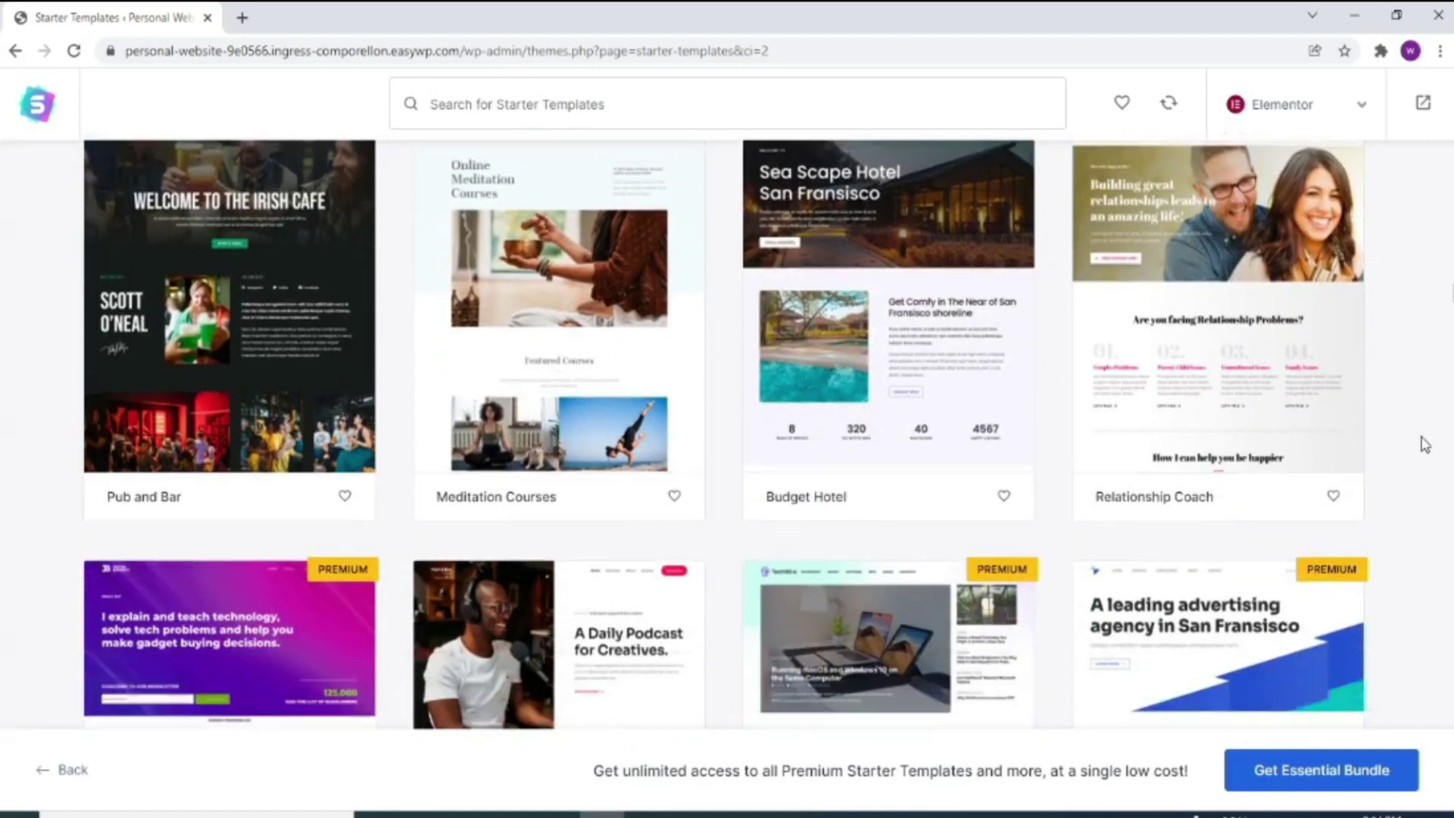
scroll(1425, 445, "down", 5)
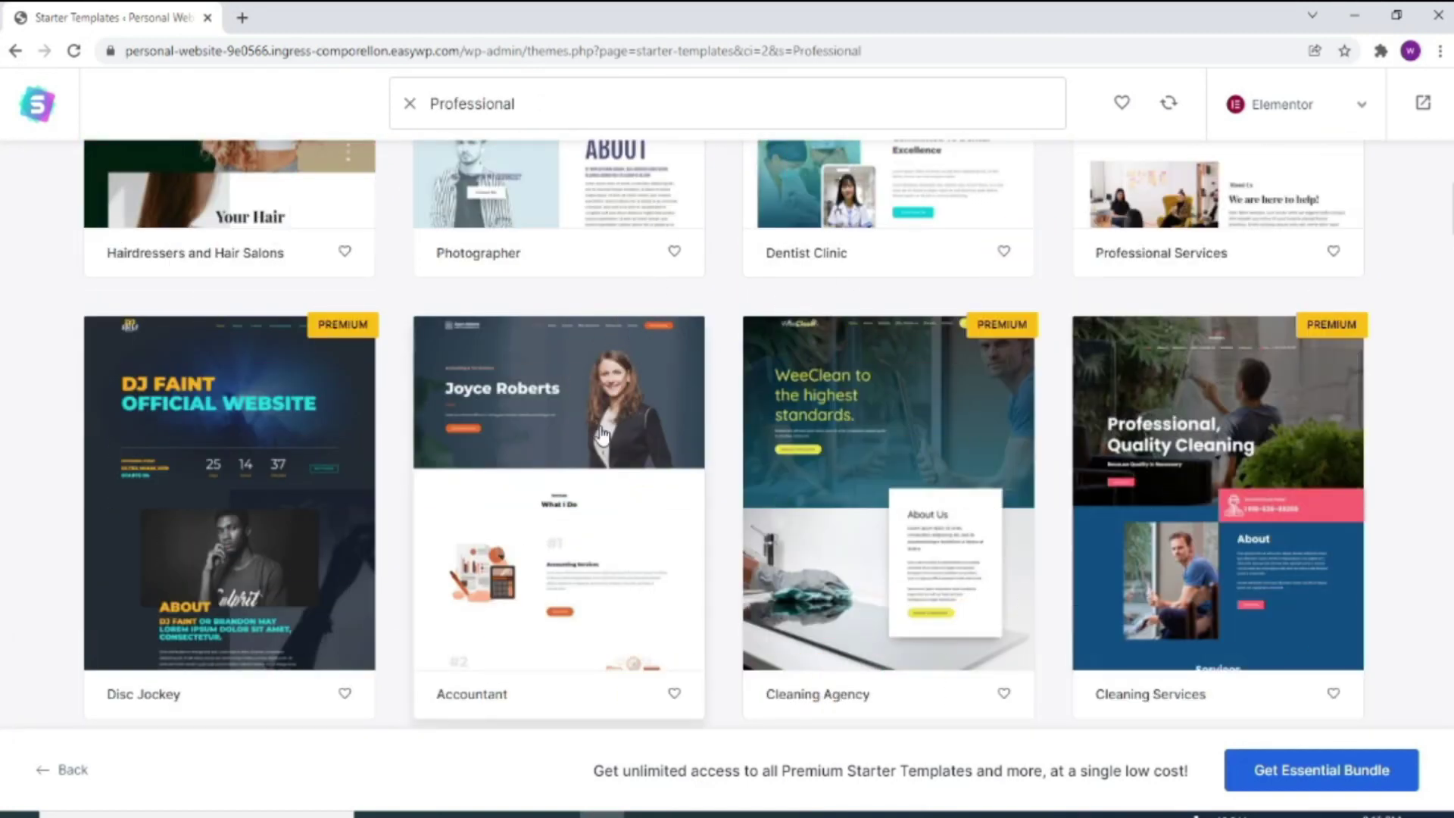
Step: Import the Accountant template, skipping the logo and keeping default colours and Montserrat/Open Sans fonts
left_click(602, 434)
left_click(165, 677)
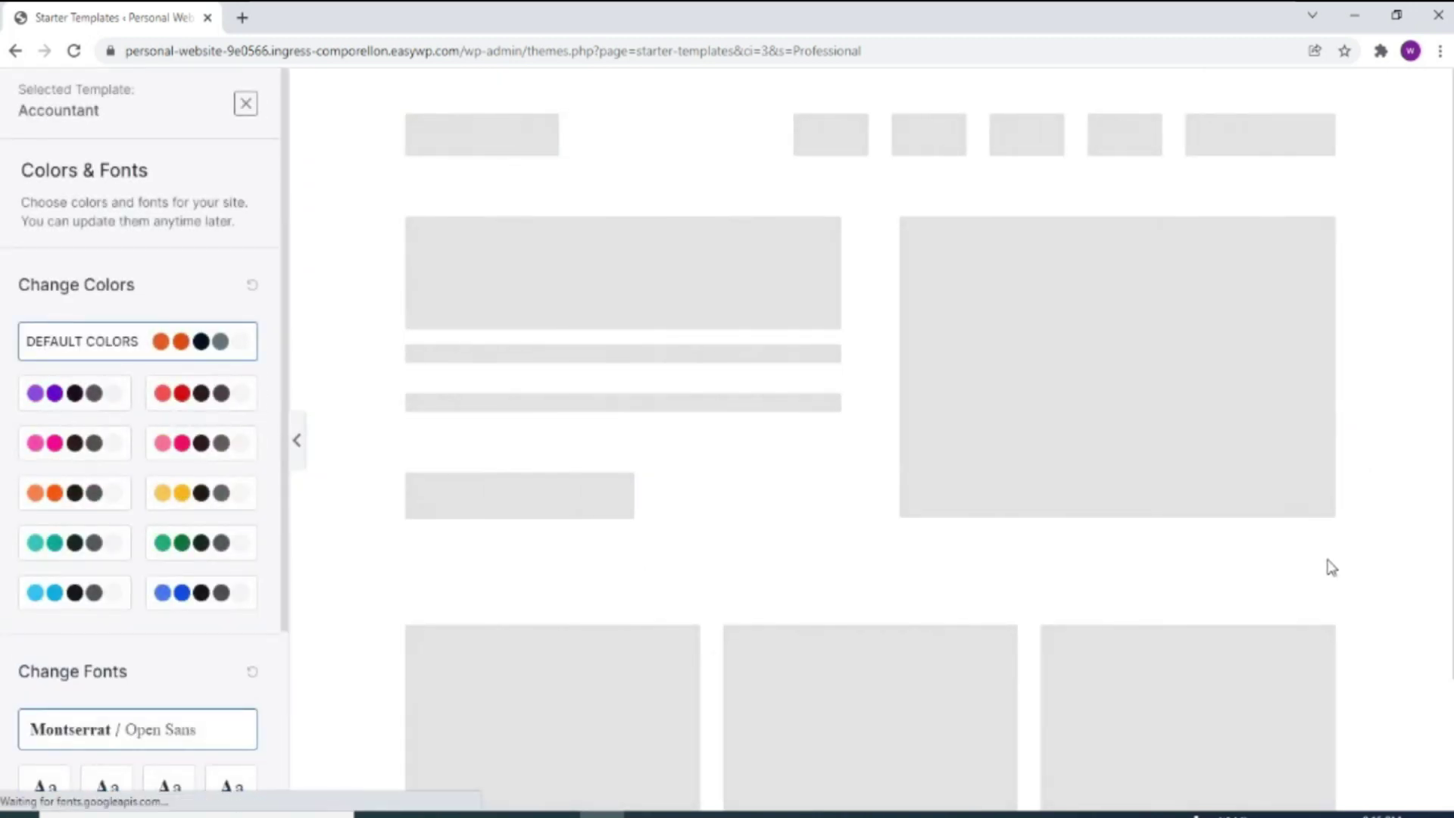
scroll(9, 433, "down", 3)
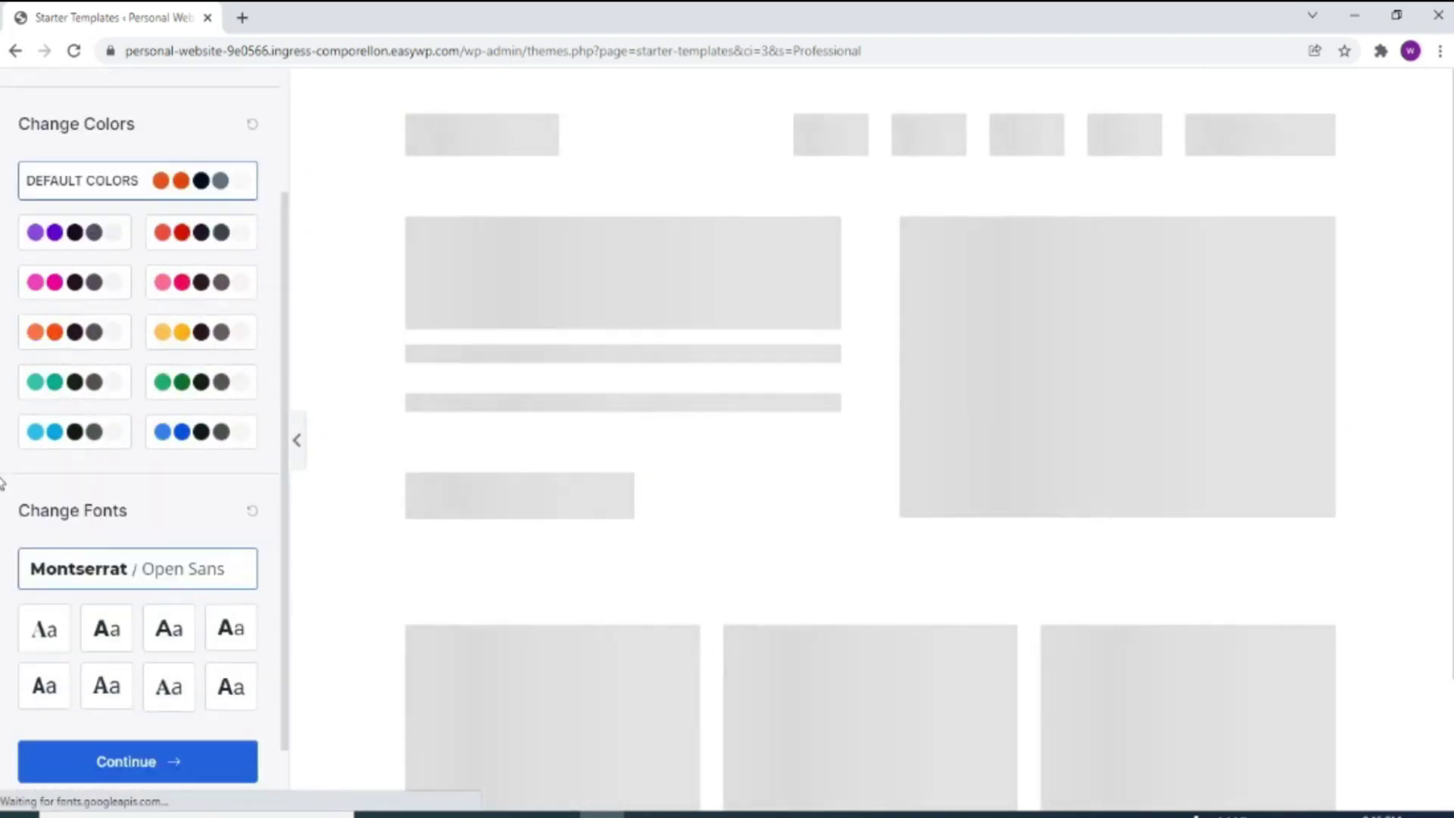
left_click(130, 712)
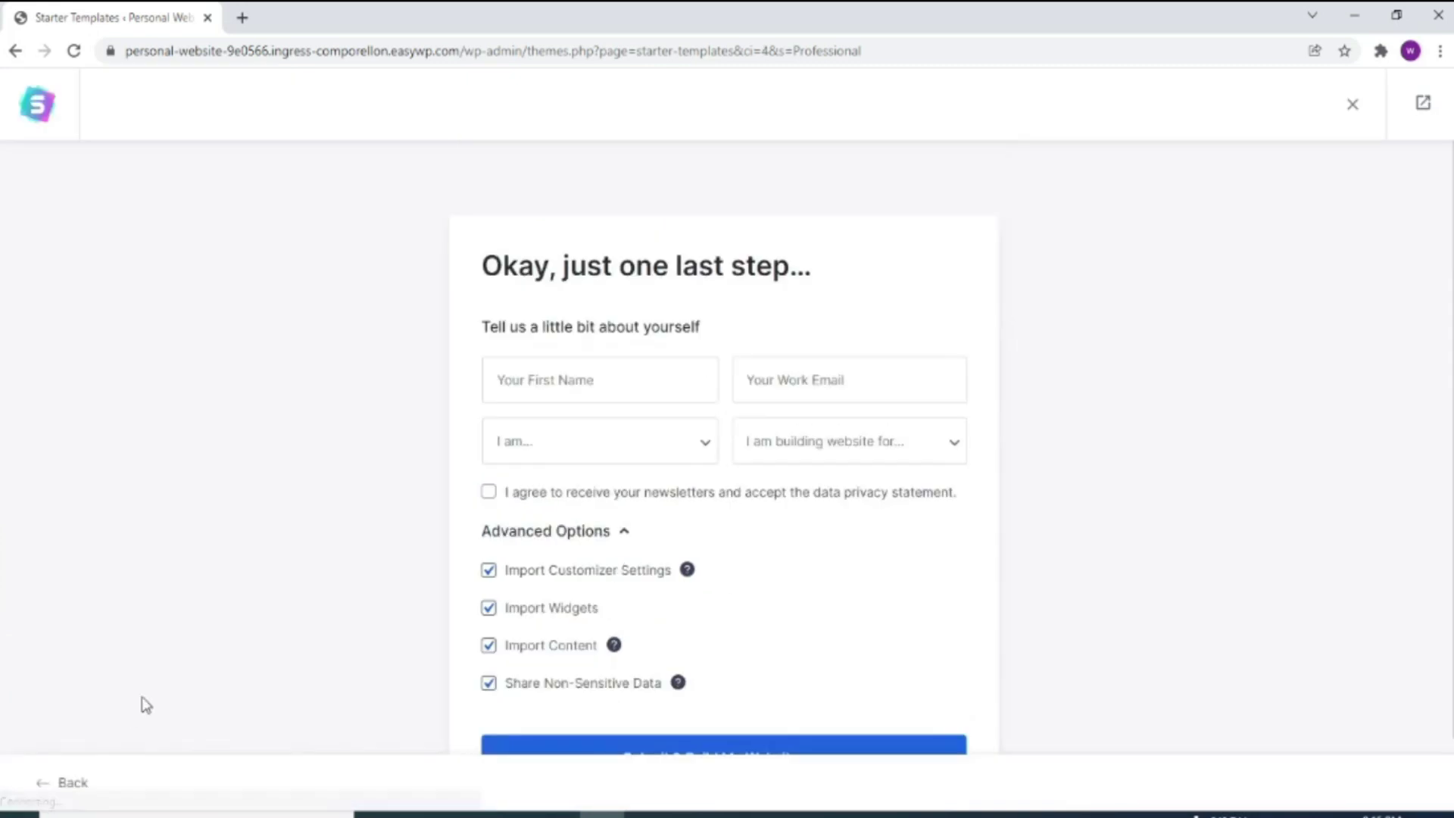
scroll(1129, 562, "down", 2)
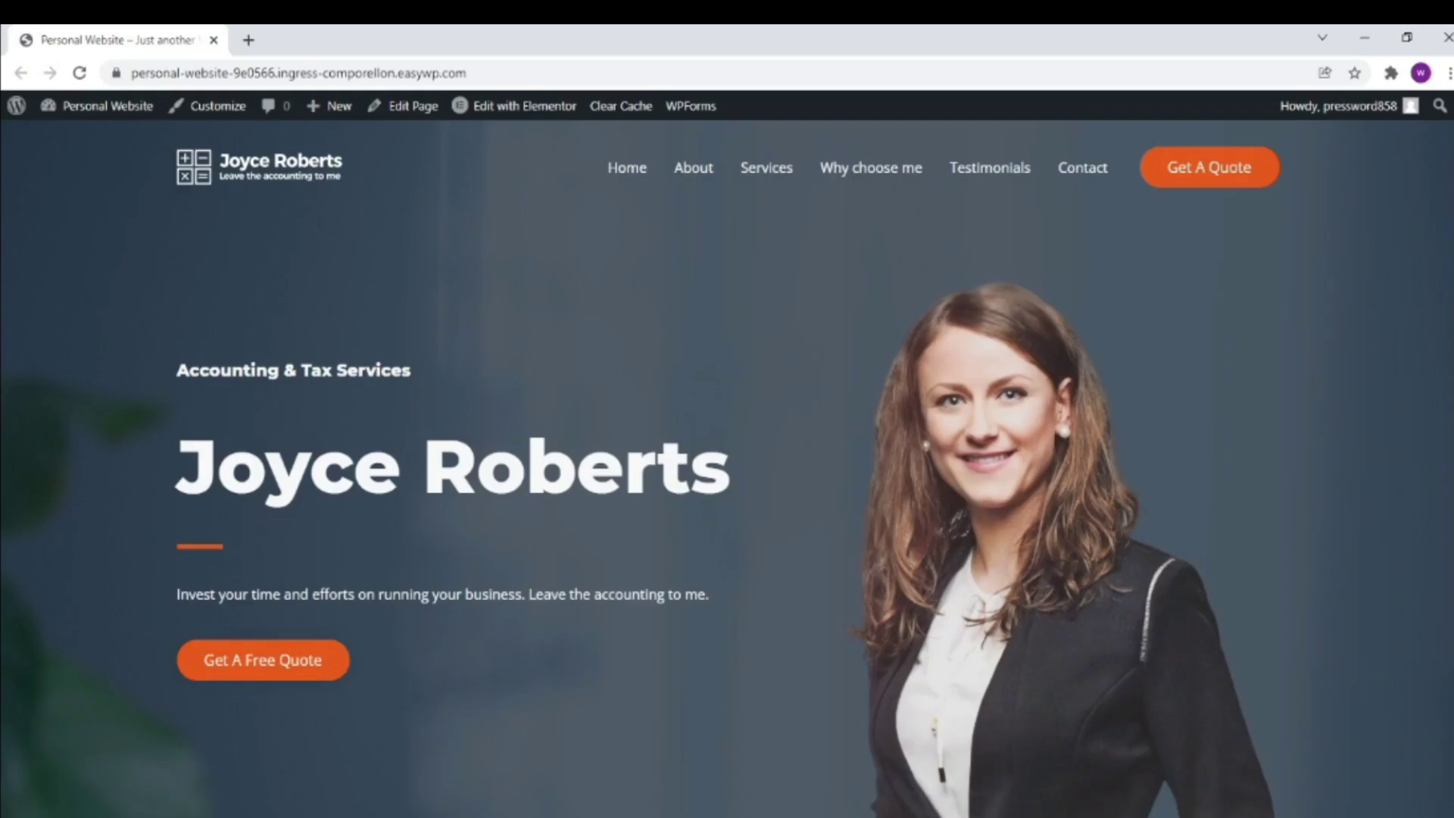
Step: Scroll the Accountant homepage from the Joyce Roberts hero down to What I Do
scroll(1381, 272, "down", 5)
scroll(1381, 273, "down", 4)
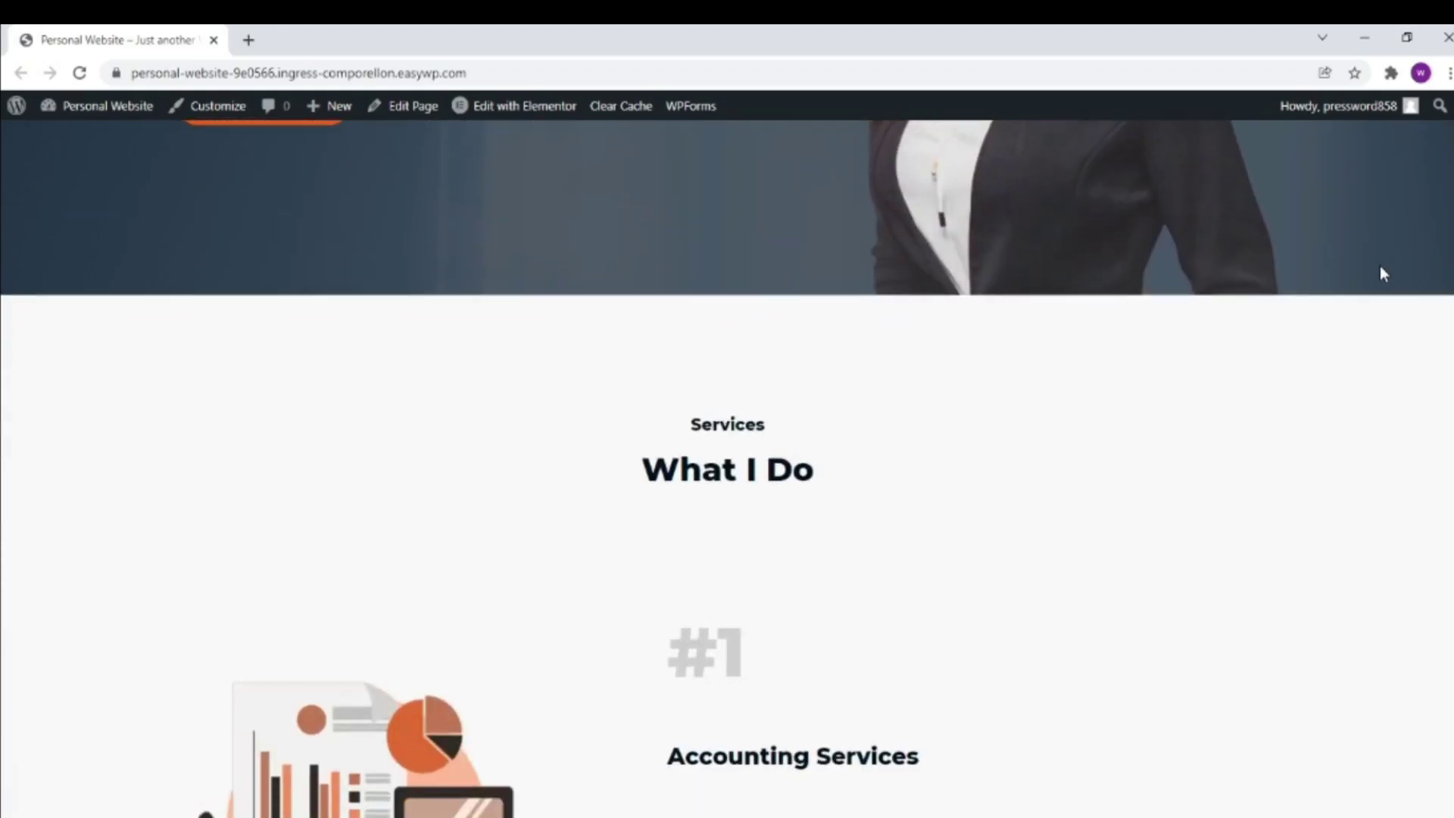